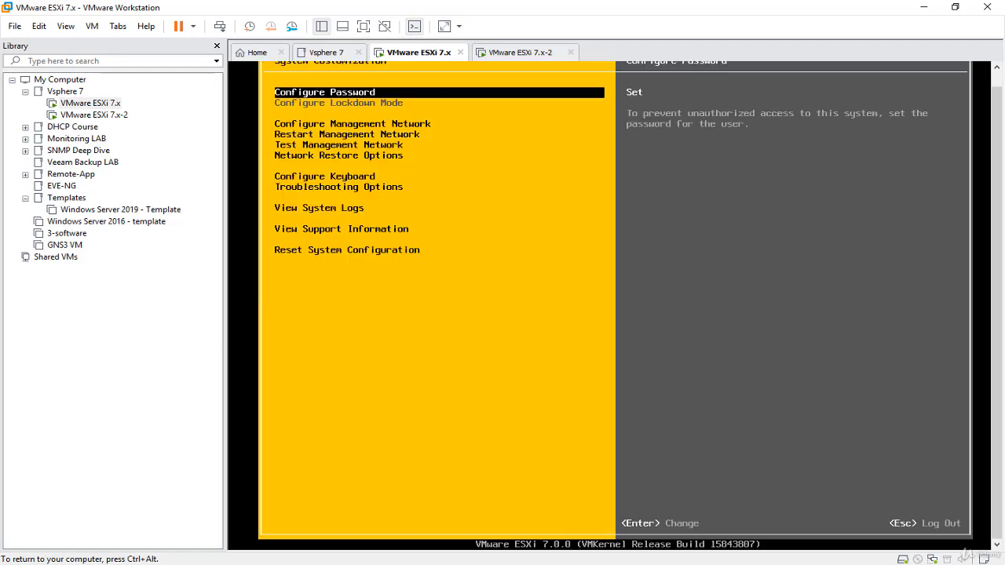
# - Look over the Configure Management Network options and return to System Customization without changing anything
pyautogui.press('Down')
pyautogui.press('Down')
pyautogui.press('Down')
pyautogui.press('Down')
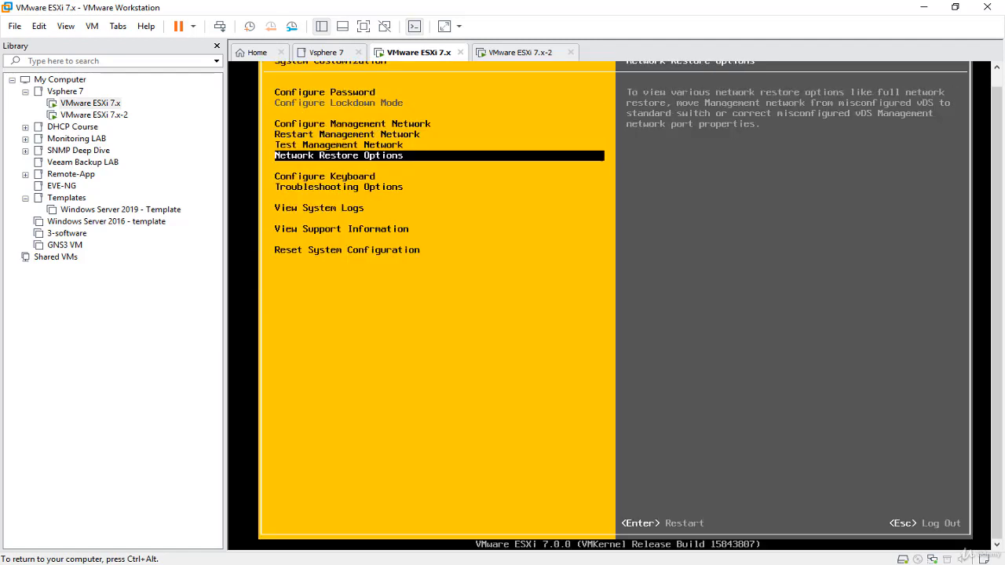
pyautogui.press('Up')
pyautogui.press('Up')
pyautogui.press('Up')
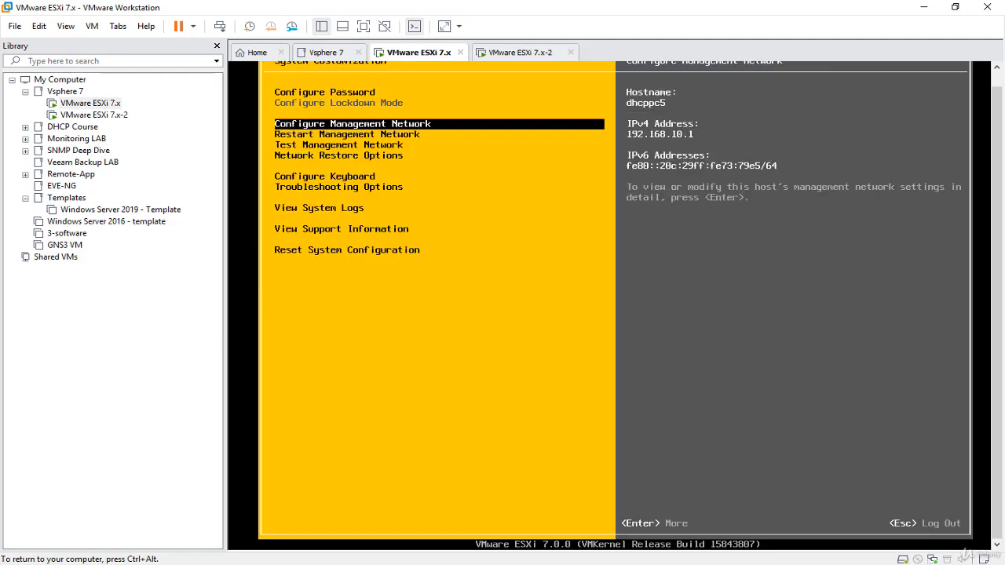
pyautogui.press('Return')
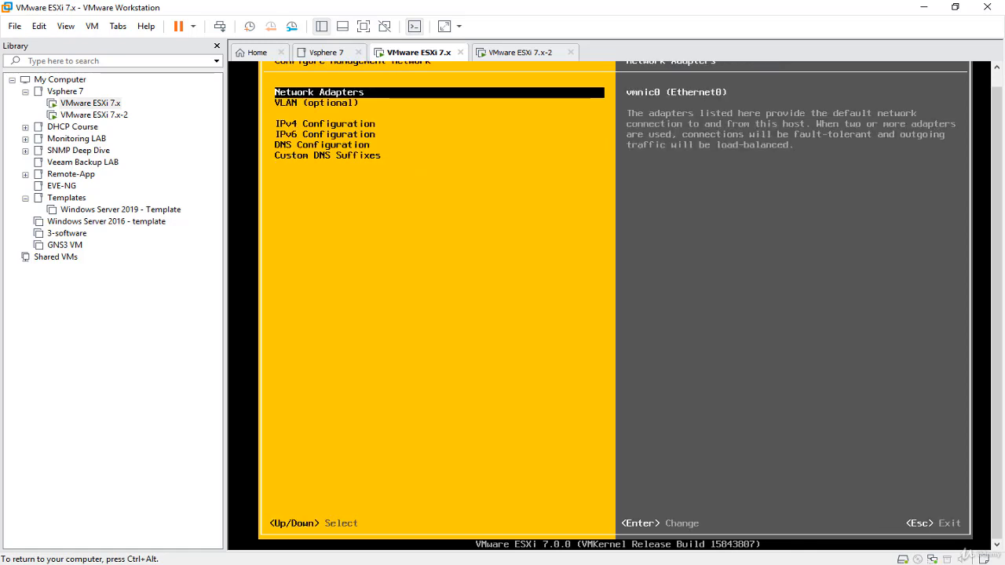
pyautogui.hotkey('ctrl', 'alt')
pyautogui.click(970, 221)
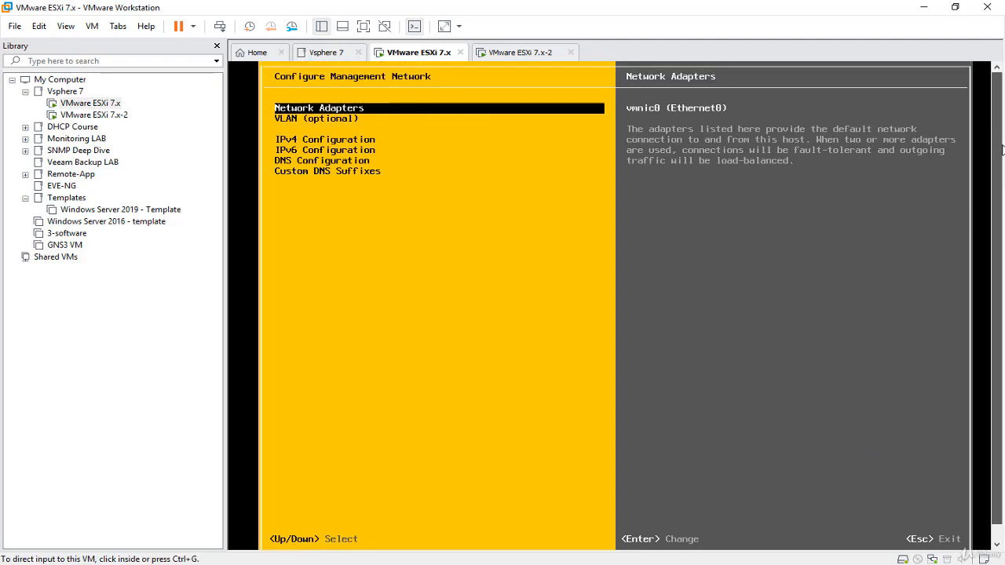
pyautogui.press('Escape')
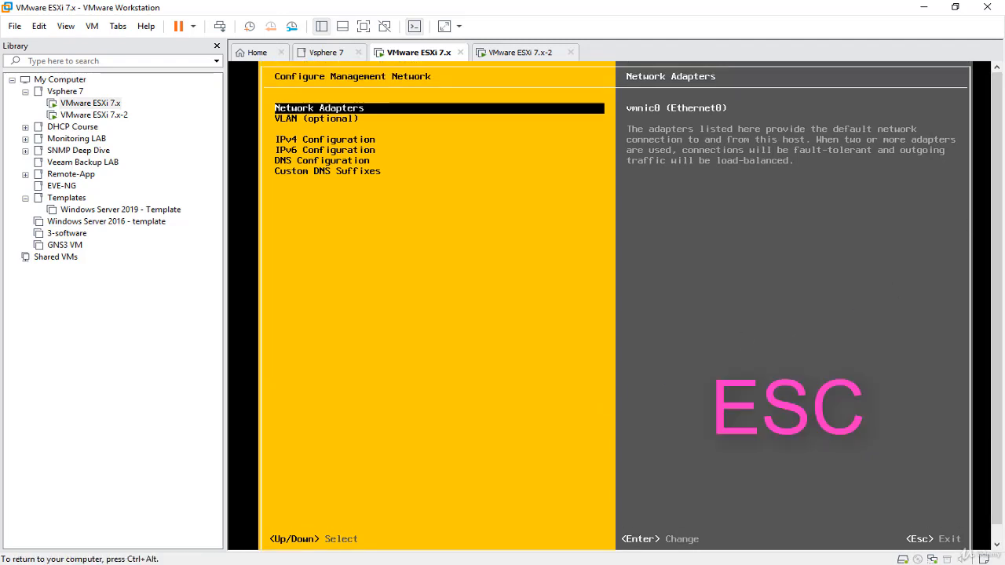
pyautogui.press('Escape')
# - Restart the host's management network and dismiss the completion dialog
pyautogui.press('Down')
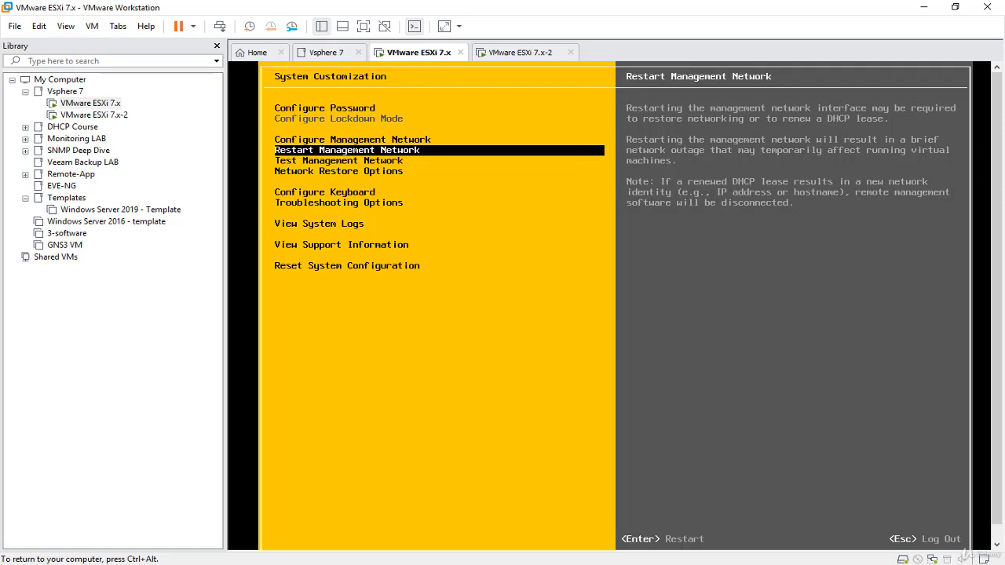
pyautogui.press('Return')
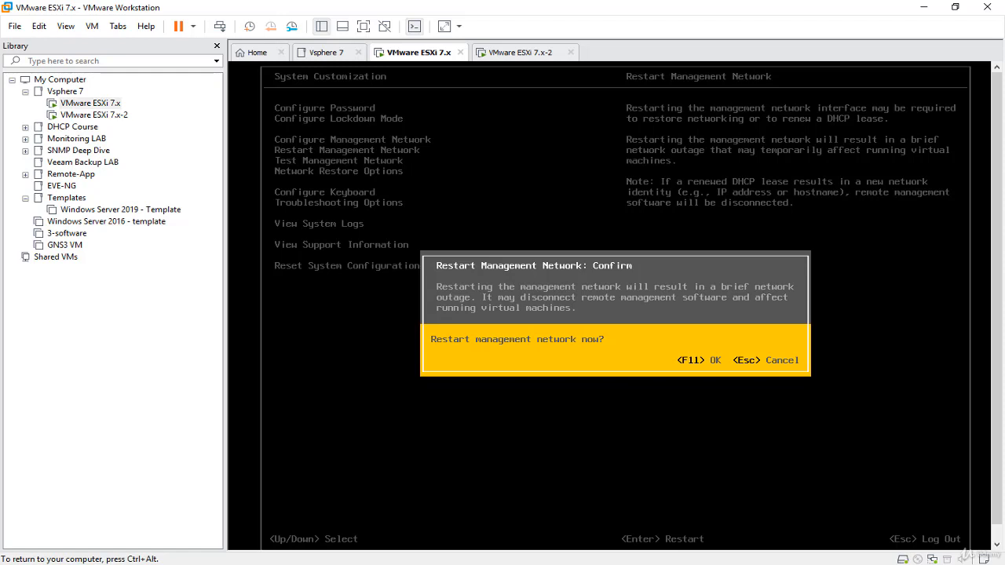
pyautogui.press('F11')
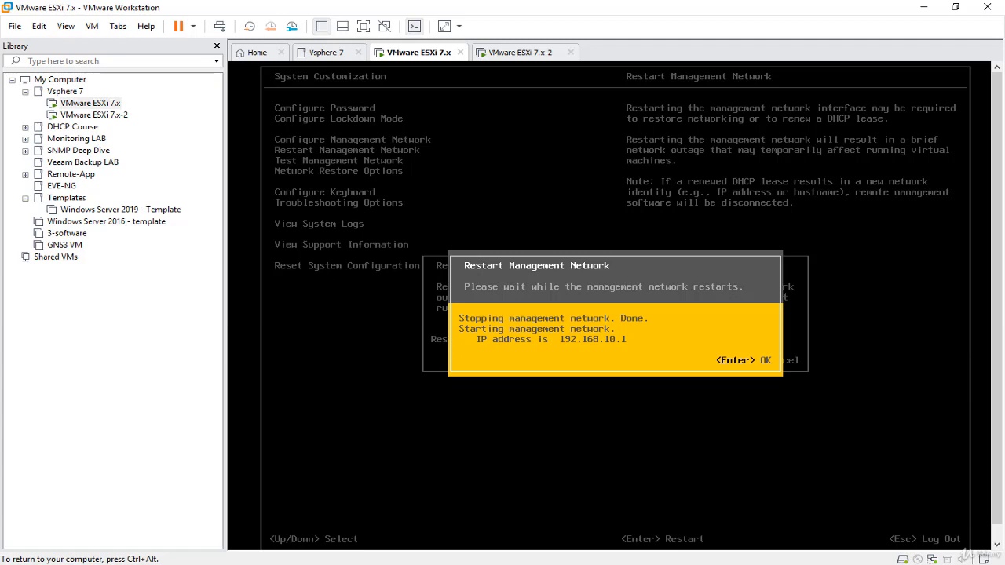
pyautogui.press('Return')
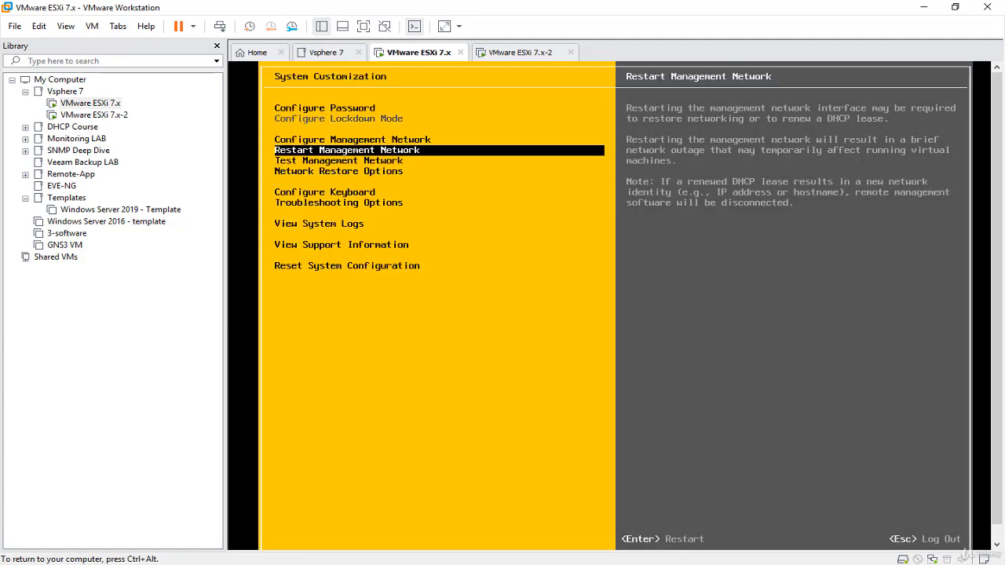
# - Run the management network test with the default ping addresses and hostname, and close its results
pyautogui.press('Down')
pyautogui.press('Return')
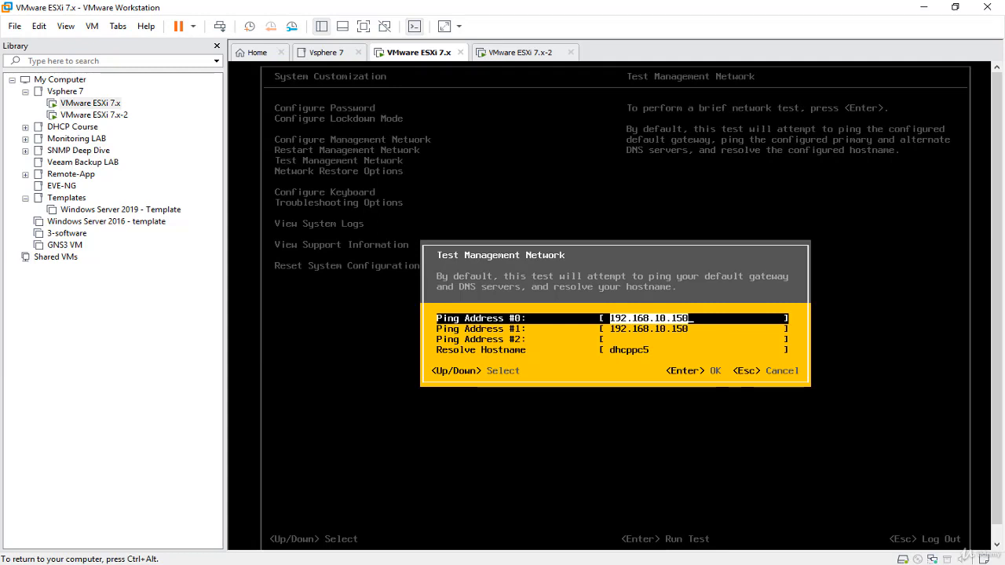
pyautogui.press('Down')
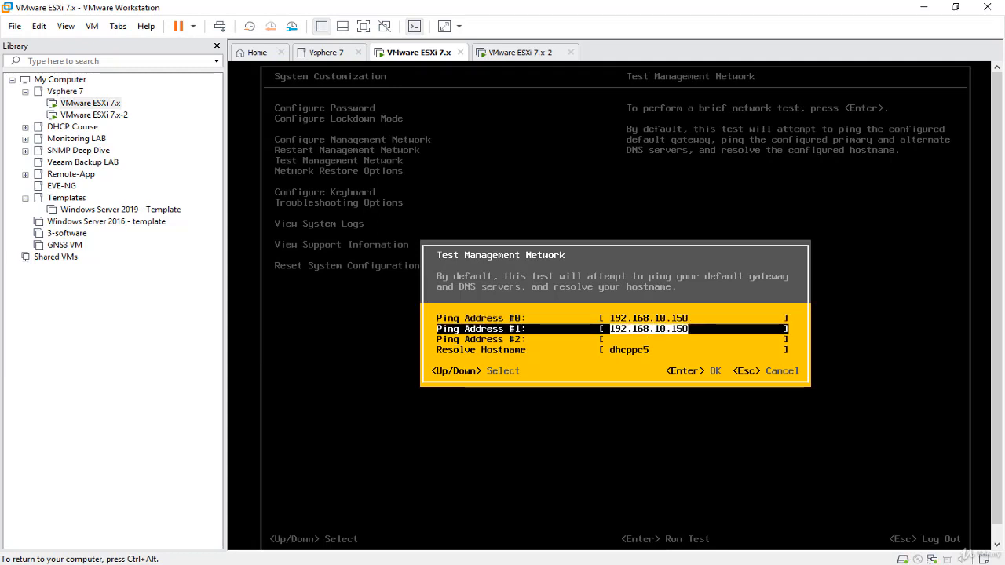
pyautogui.press('Down')
pyautogui.press('Down')
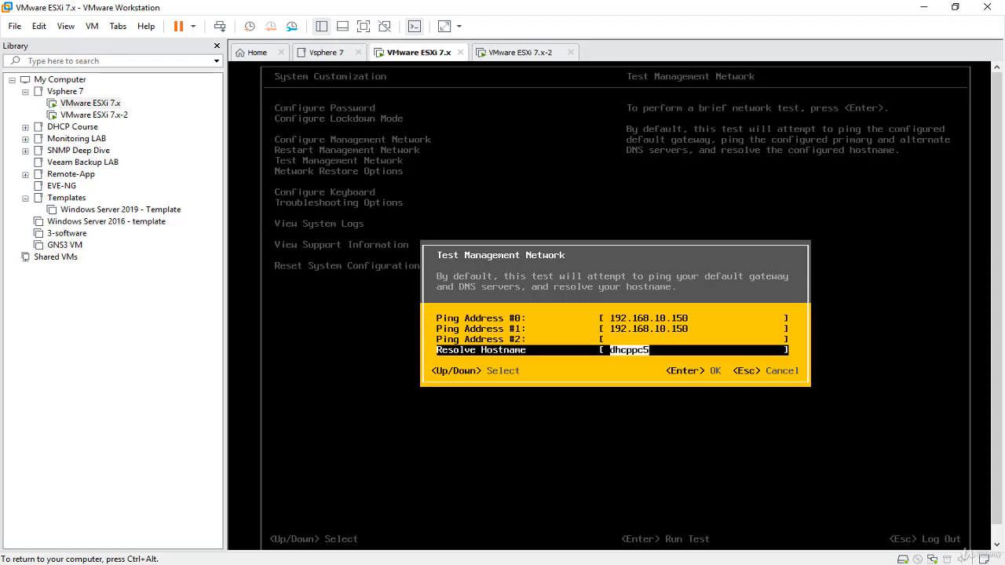
pyautogui.press('Up')
pyautogui.press('Up')
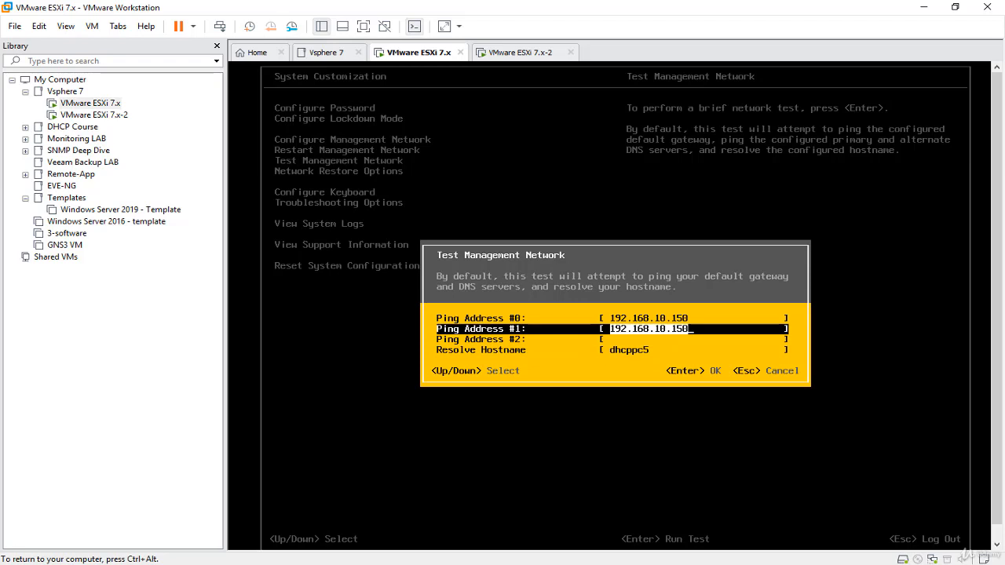
pyautogui.press('Return')
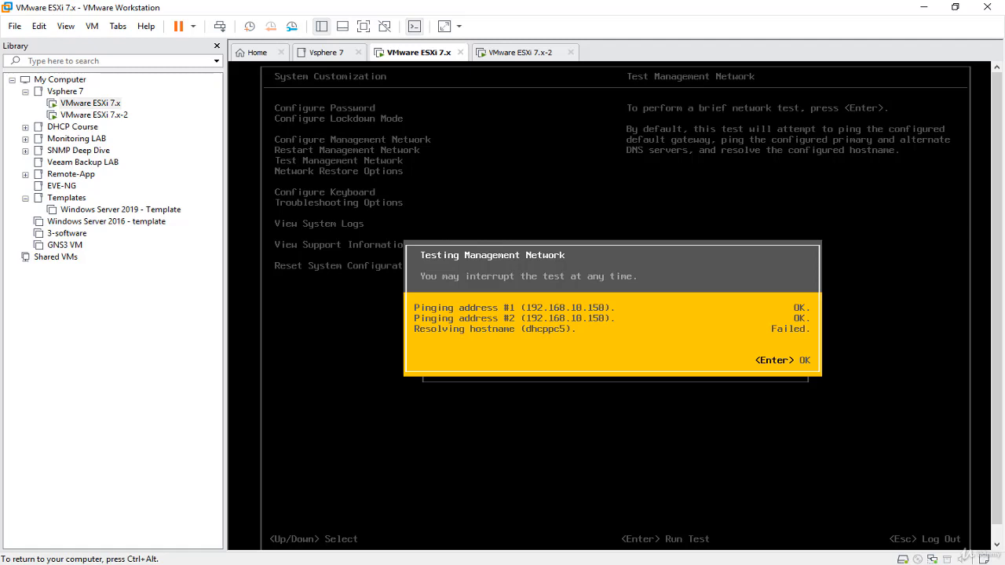
pyautogui.press('Return')
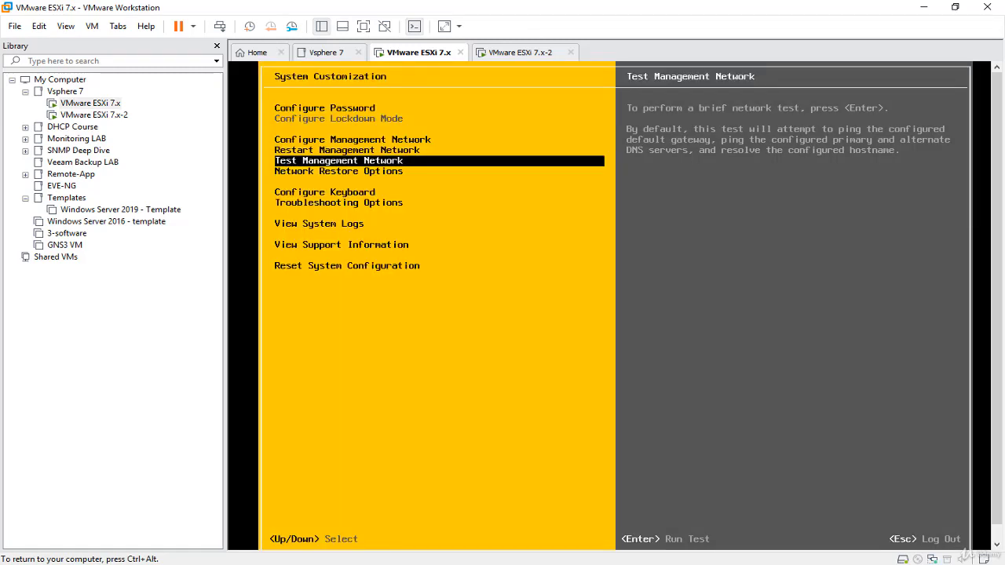
# - Restore the host's network settings to factory defaults through Network Restore Options and return to System Customization
pyautogui.press('Down')
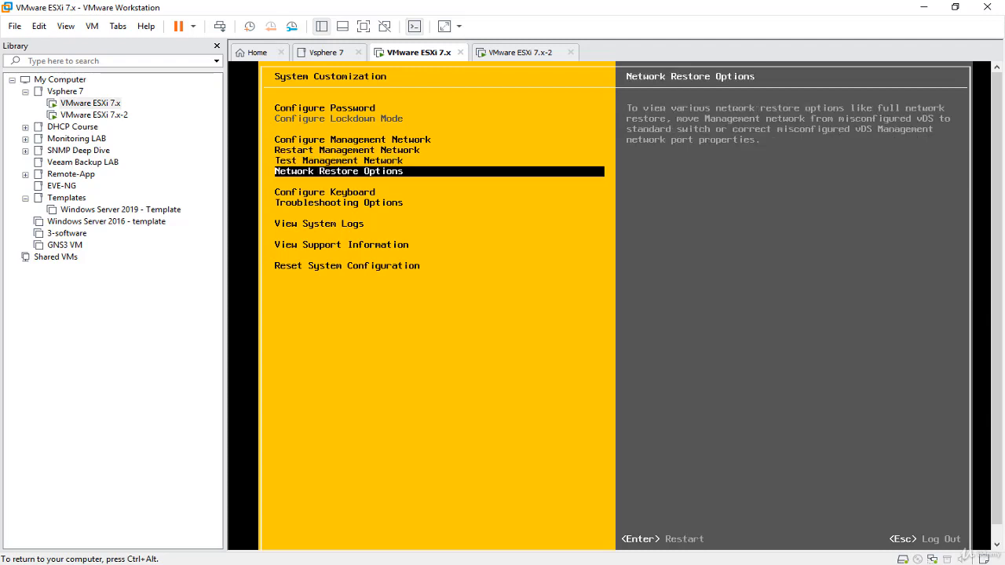
pyautogui.press('Return')
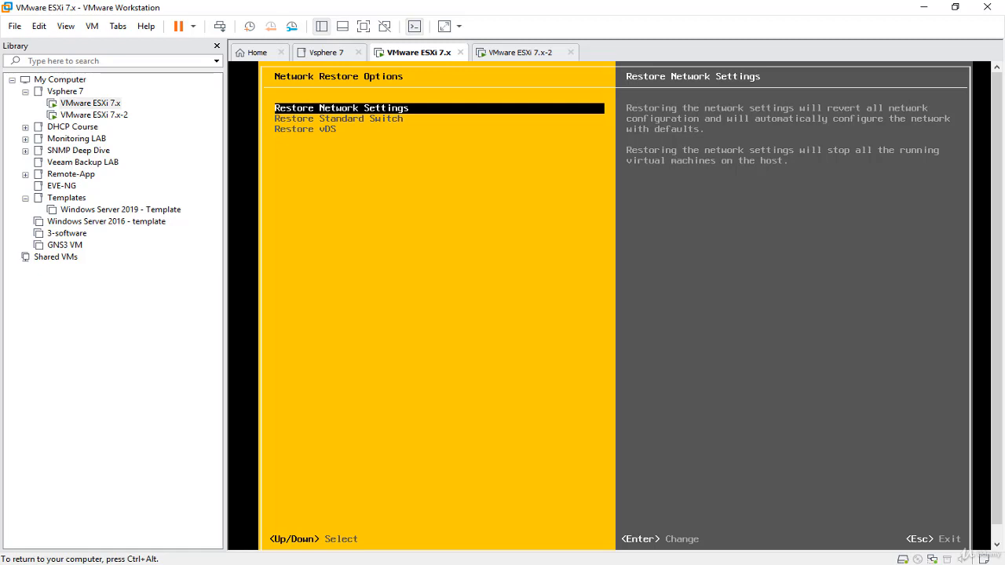
pyautogui.press('Return')
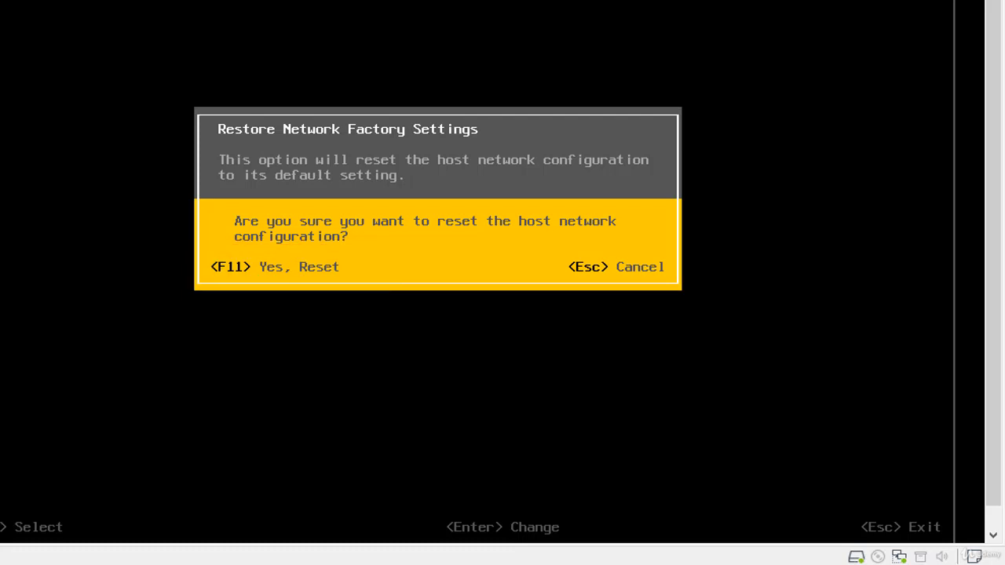
pyautogui.press('F11')
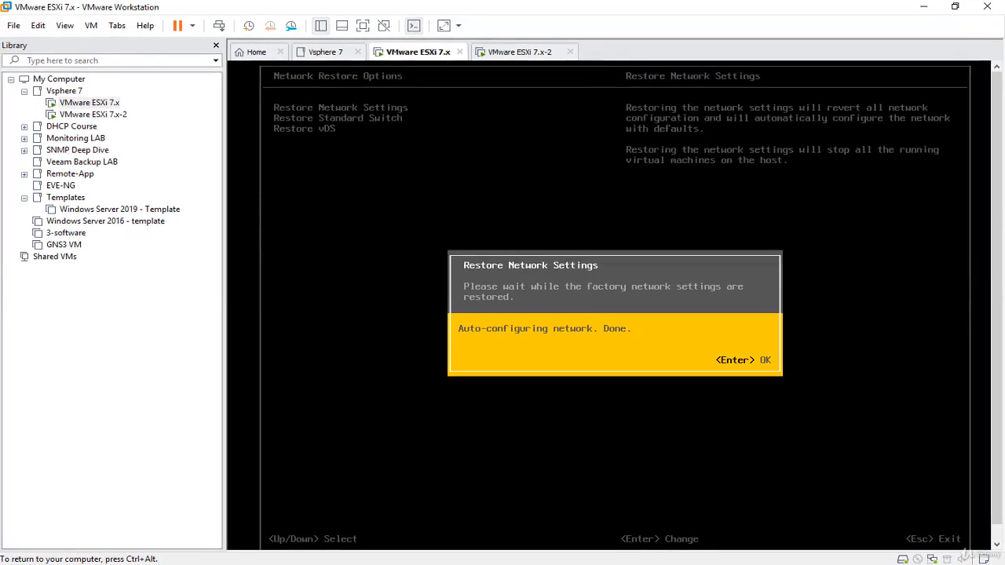
pyautogui.press('Return')
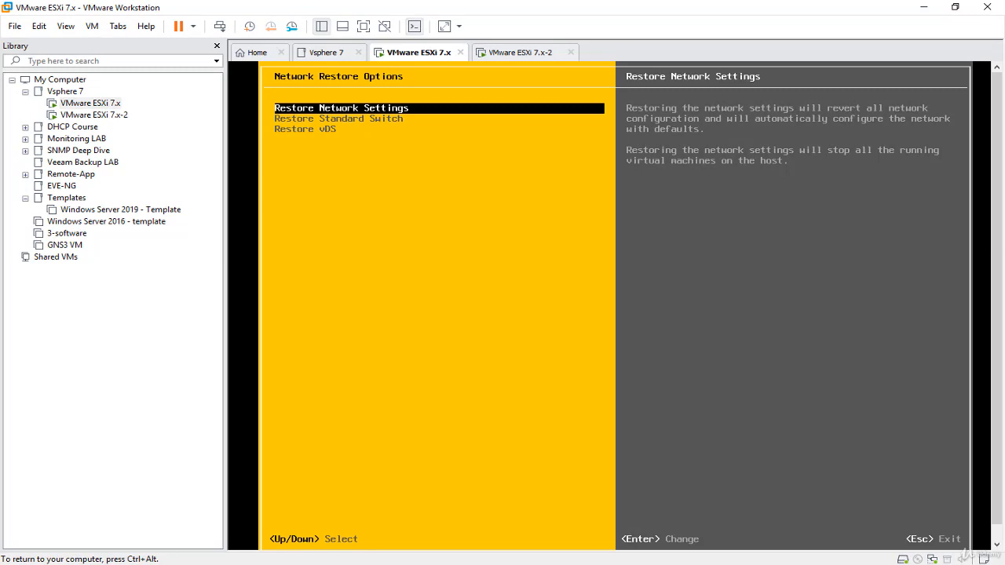
pyautogui.press('Escape')
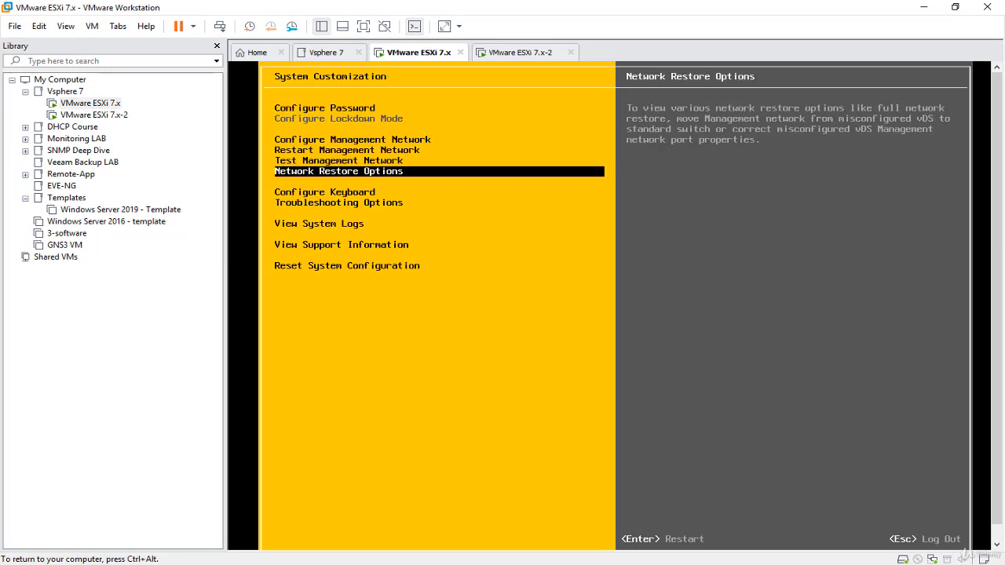
# - Log out of System Customization and check the host's management addresses on the console screen
pyautogui.press('Escape')
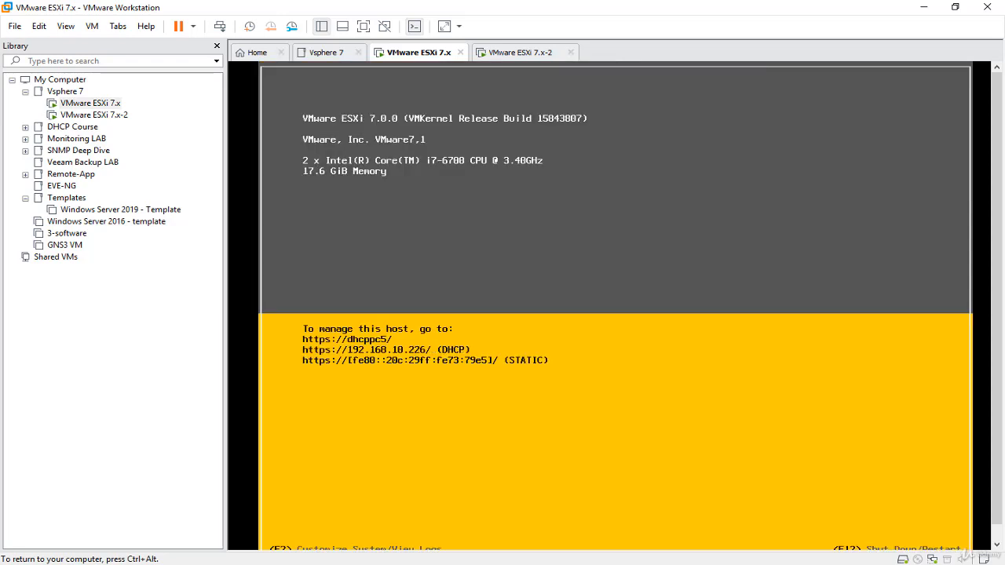
pyautogui.hotkey('ctrl', 'alt')
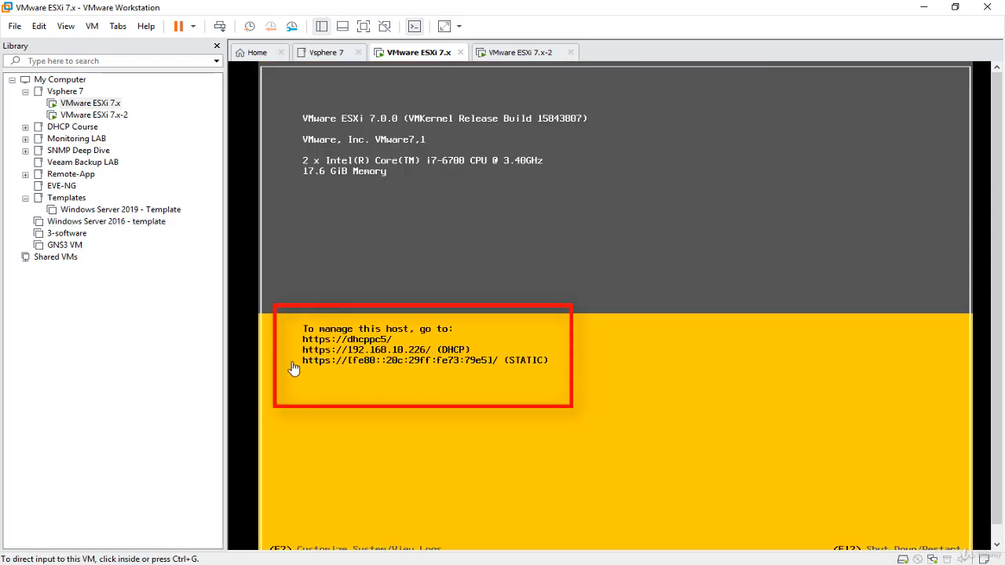
pyautogui.click(565, 275)
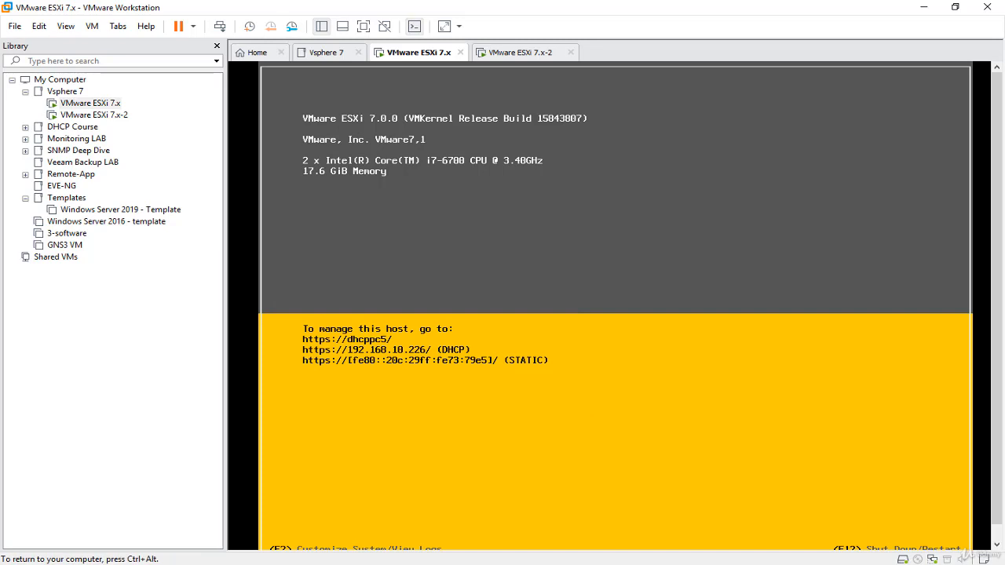
# - Log in to System Customization as root by entering the account password
pyautogui.press('F2')
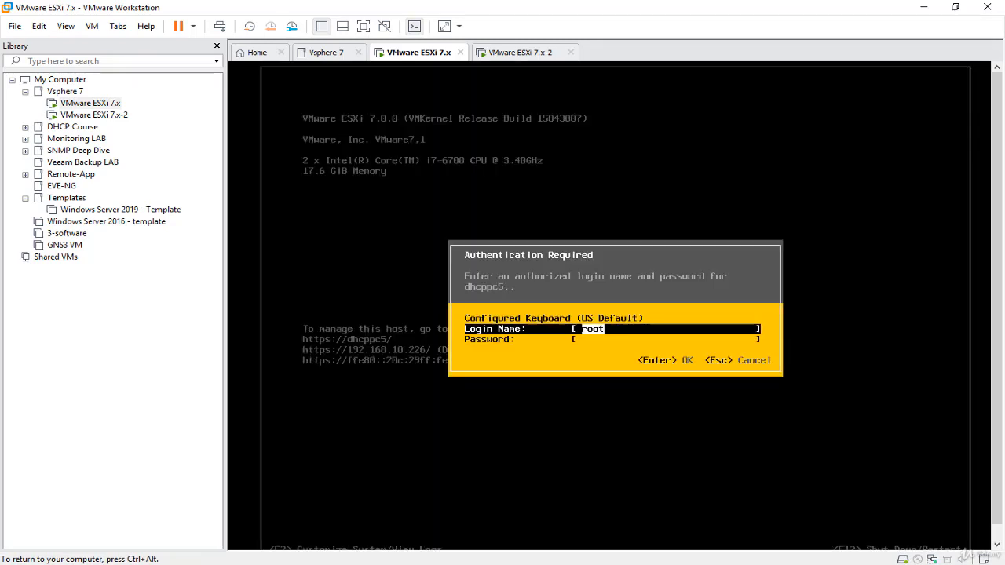
pyautogui.press('Tab')
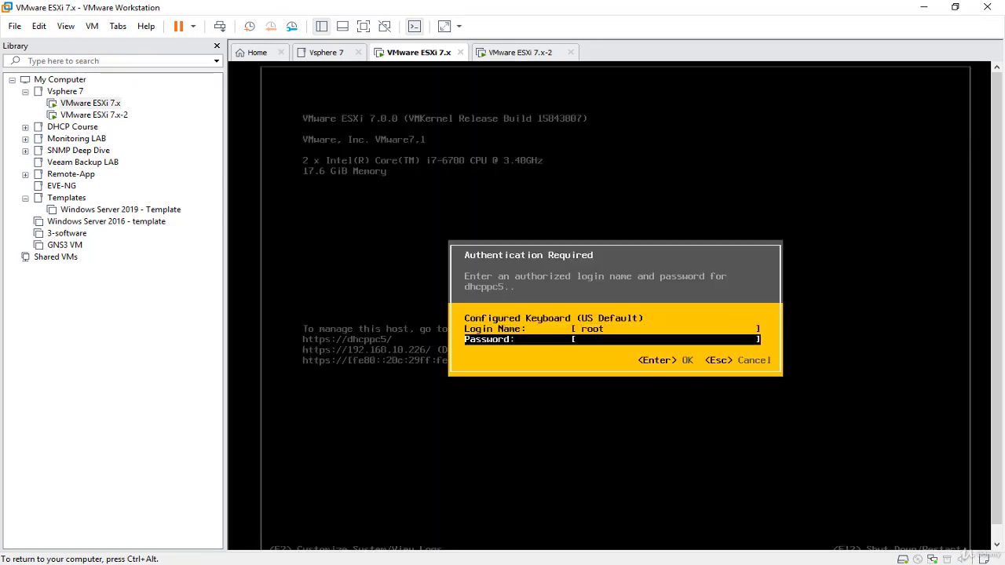
pyautogui.write('*******')
pyautogui.press('Return')
pyautogui.press('Return')
pyautogui.write('********')
pyautogui.press('Return')
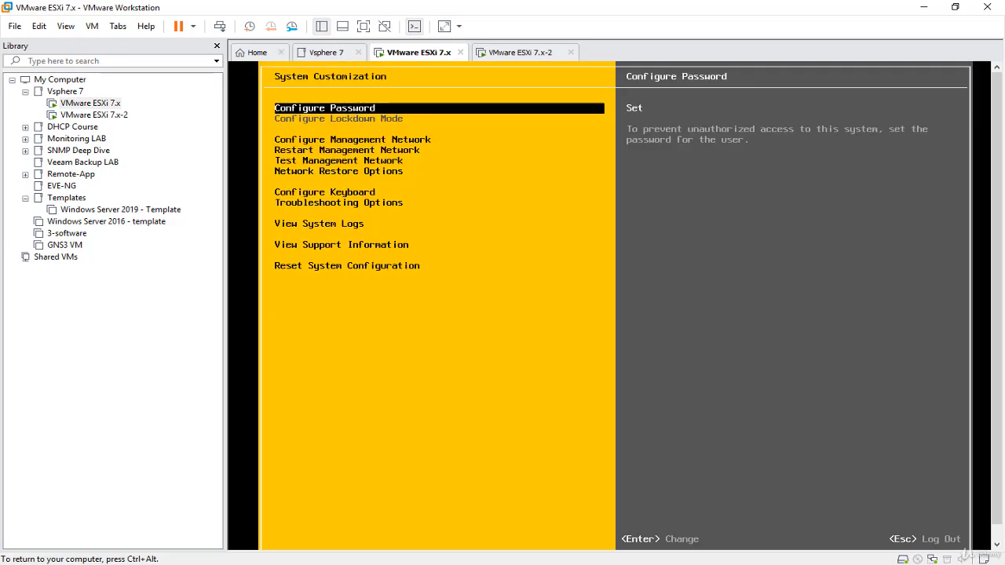
# - Open the management network's IPv4 configuration and choose to set a static IPv4 address and network configuration
pyautogui.press('Down')
pyautogui.press('Down')
pyautogui.press('Down')
pyautogui.press('Down')
pyautogui.press('Down')
pyautogui.press('Up')
pyautogui.press('Up')
pyautogui.press('Up')
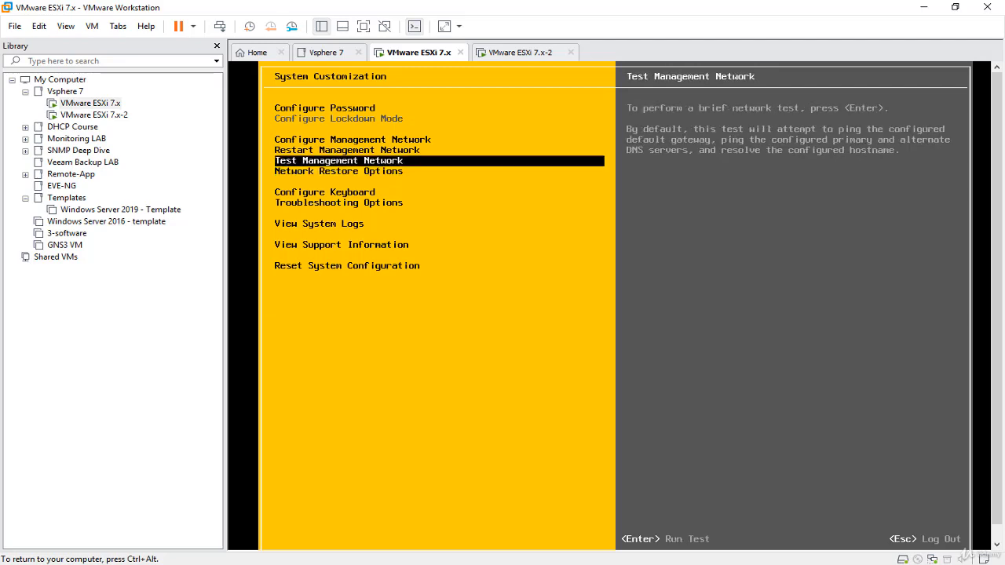
pyautogui.press('Return')
pyautogui.press('Down')
pyautogui.press('Down')
pyautogui.press('Down')
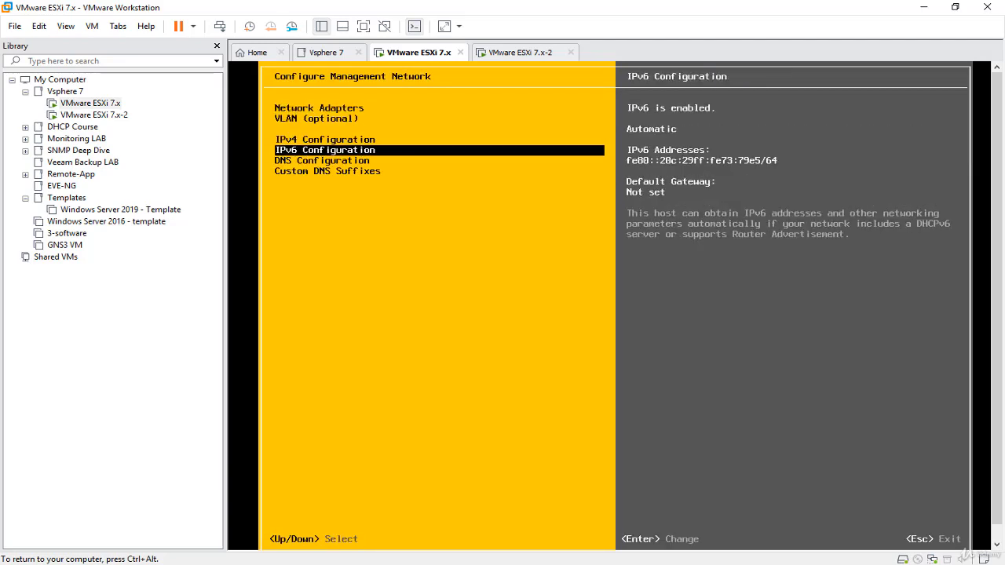
pyautogui.press('Up')
pyautogui.press('Return')
# - Set the static IPv4 address to 192.168.10.1 and apply the changes with a management network restart
pyautogui.press('Down')
pyautogui.press('Down')
pyautogui.press('space')
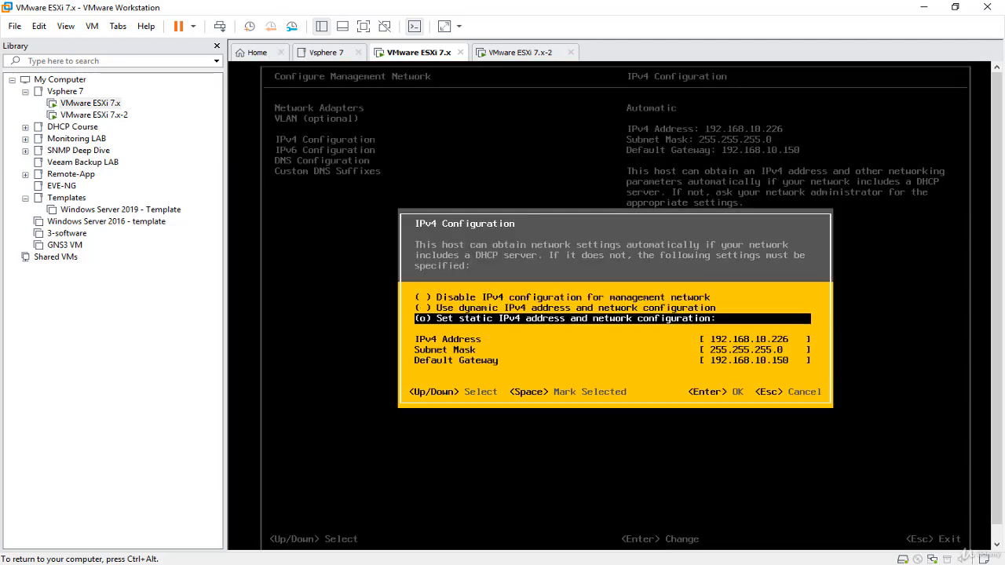
pyautogui.press('Down')
pyautogui.press('BackSpace')
pyautogui.press('BackSpace')
pyautogui.press('BackSpace')
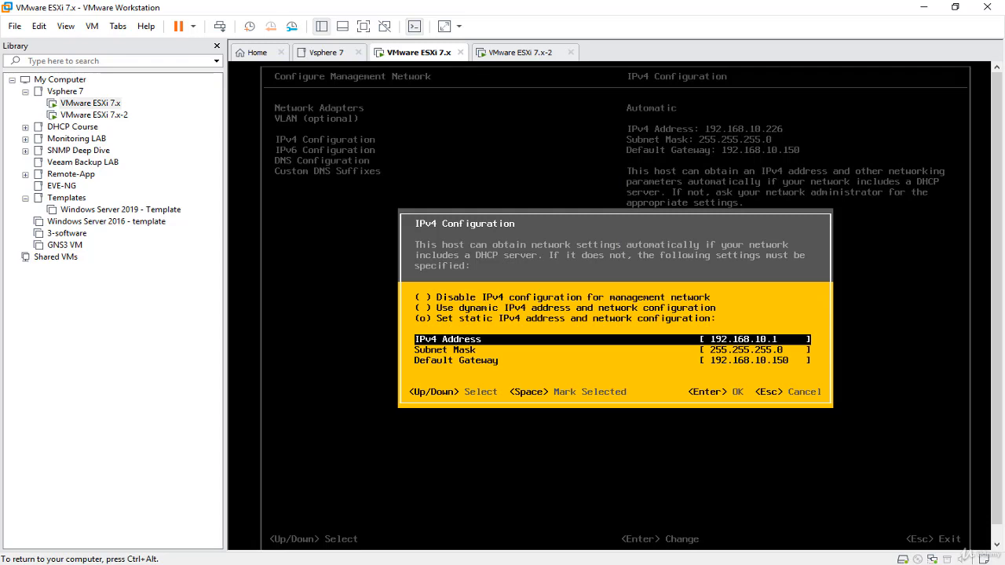
pyautogui.press('Return')
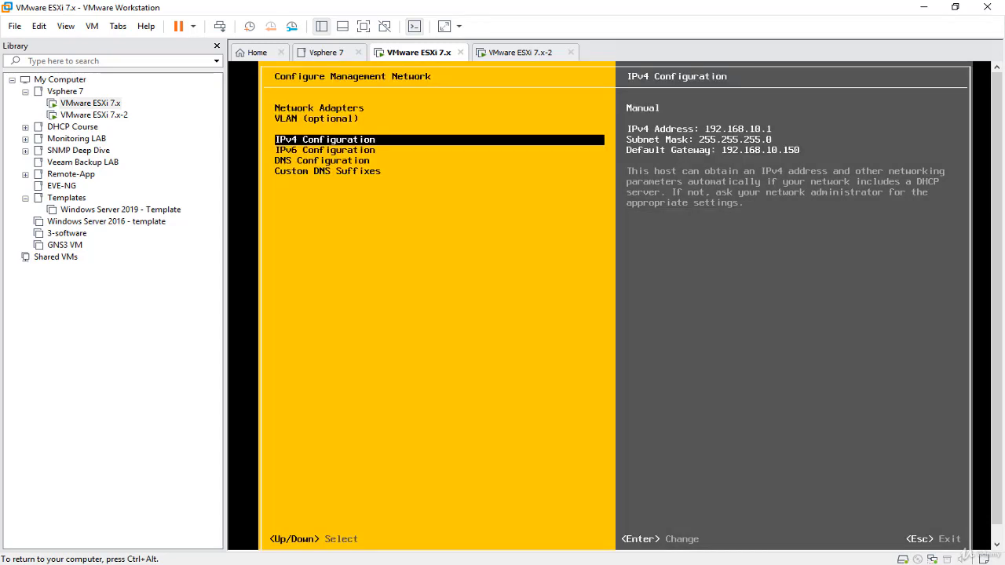
pyautogui.press('Escape')
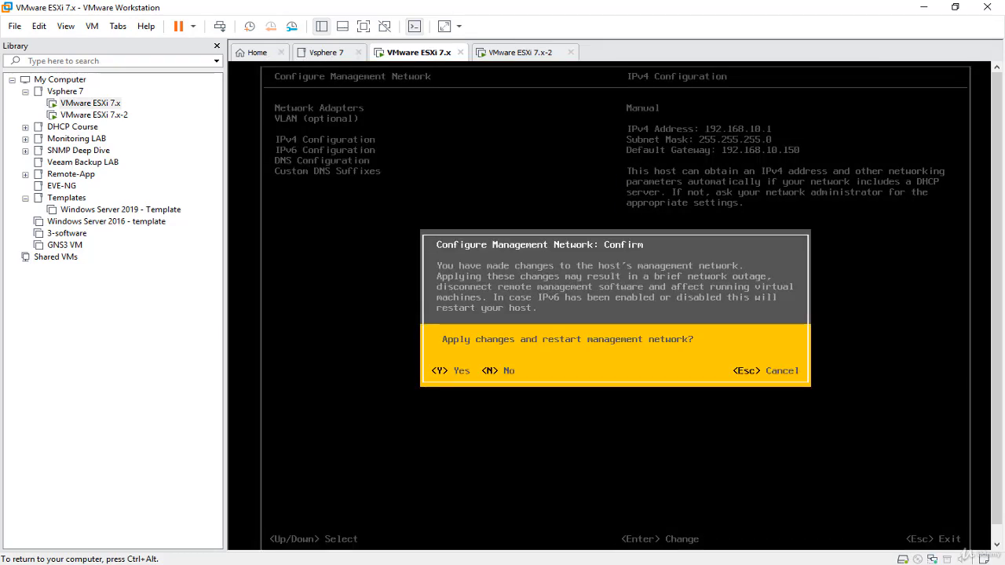
pyautogui.press('y')
# - Ping 192.168.10.1 from a Windows Command Prompt to test the management address, and close the prompt
pyautogui.hotkey('ctrl', 'alt')
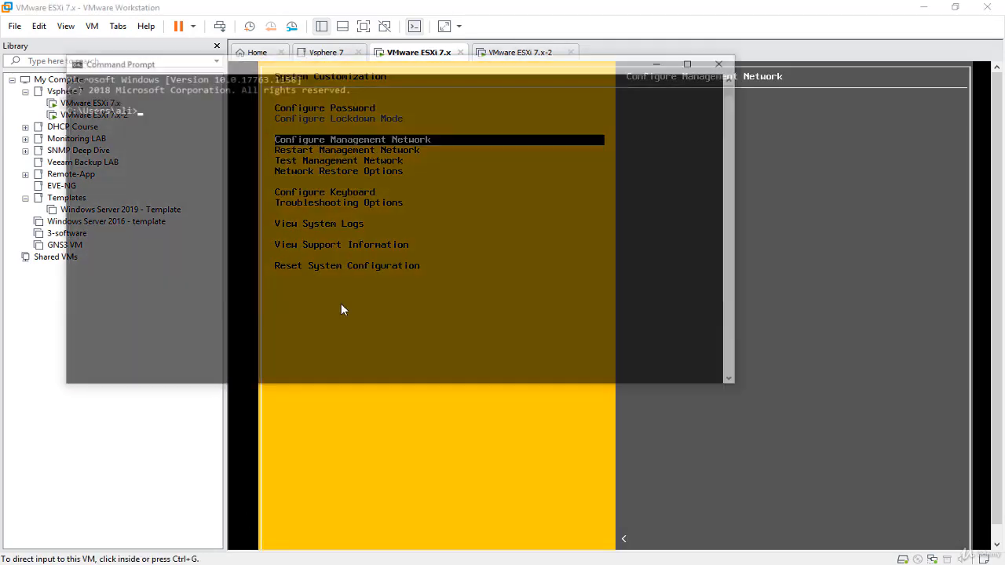
pyautogui.click(392, 149)
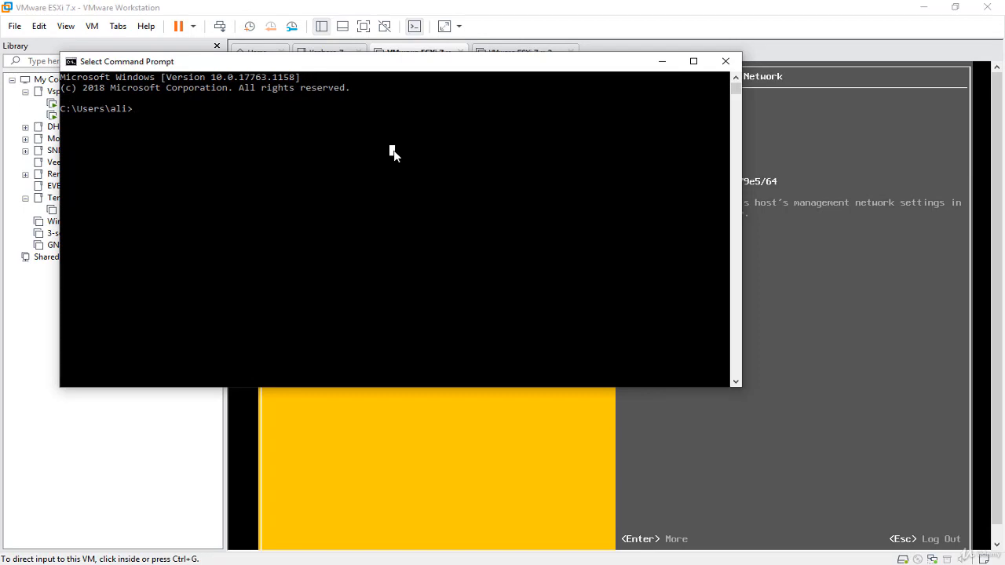
pyautogui.write('ping 192.168..1')
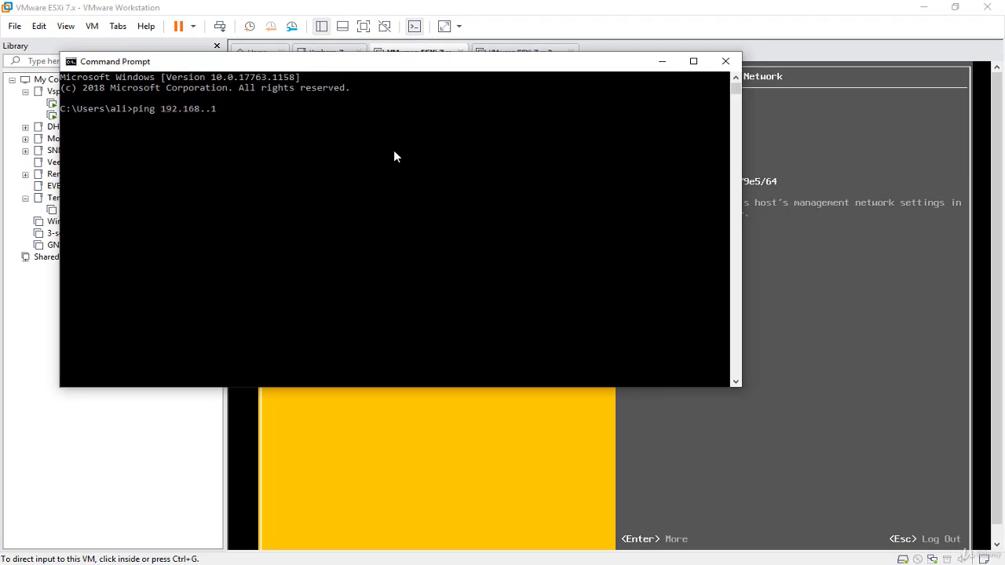
pyautogui.press('BackSpace')
pyautogui.press('BackSpace')
pyautogui.write('10.1')
pyautogui.press('Return')
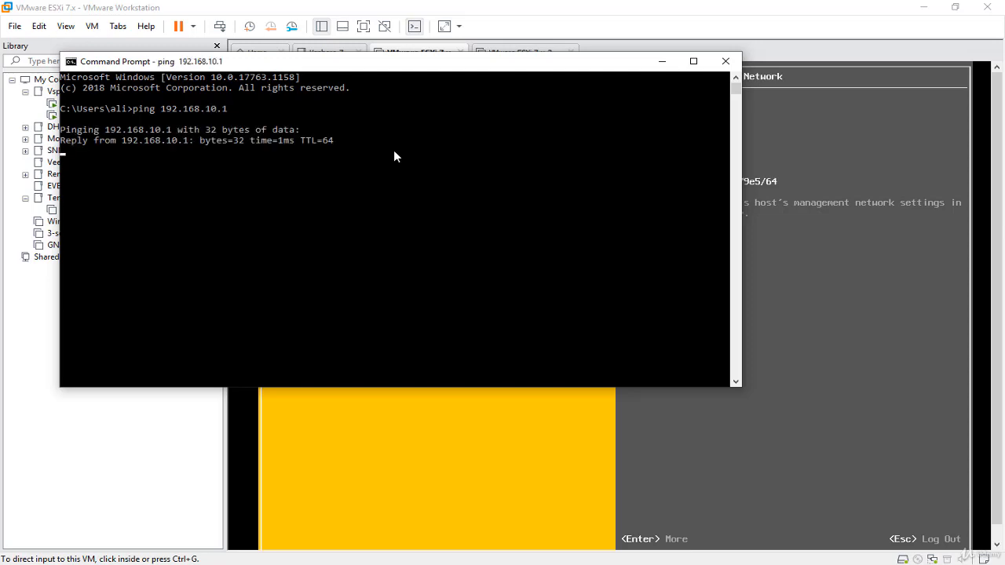
pyautogui.click(725, 61)
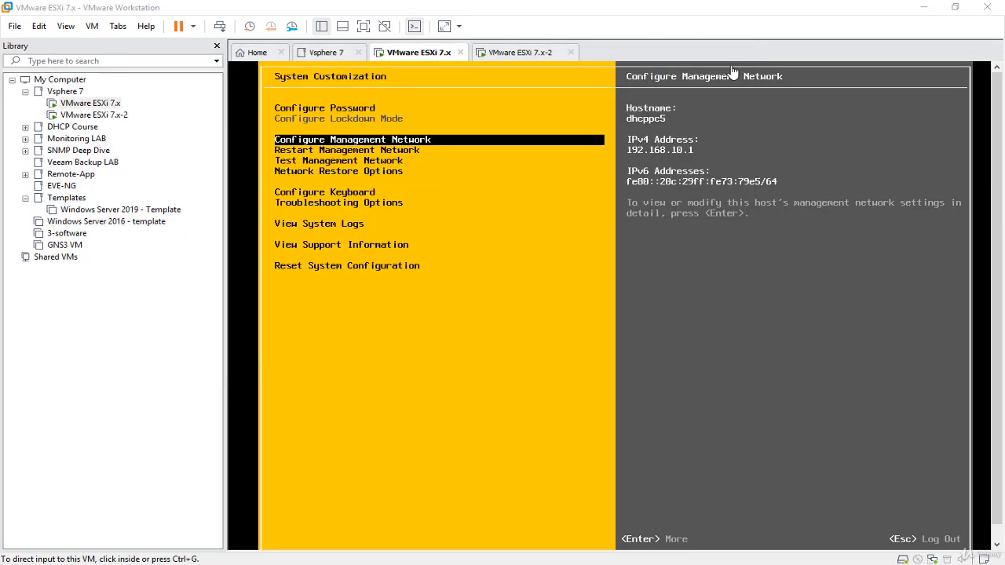
# - Browse the keyboard layouts available under Configure Keyboard and leave the list without changing the layout
pyautogui.click(469, 337)
pyautogui.press('Down')
pyautogui.press('Down')
pyautogui.press('Down')
pyautogui.press('Down')
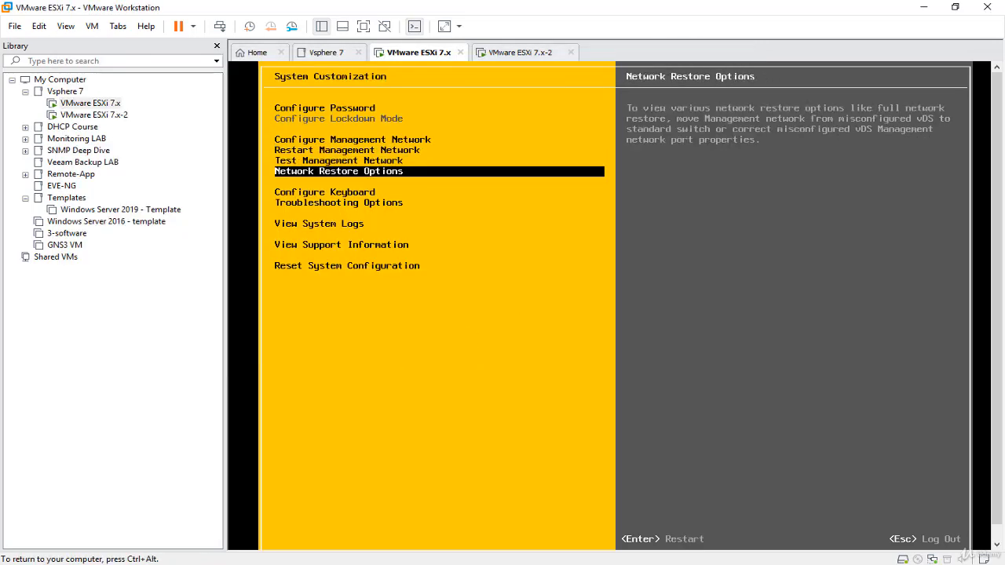
pyautogui.press('Return')
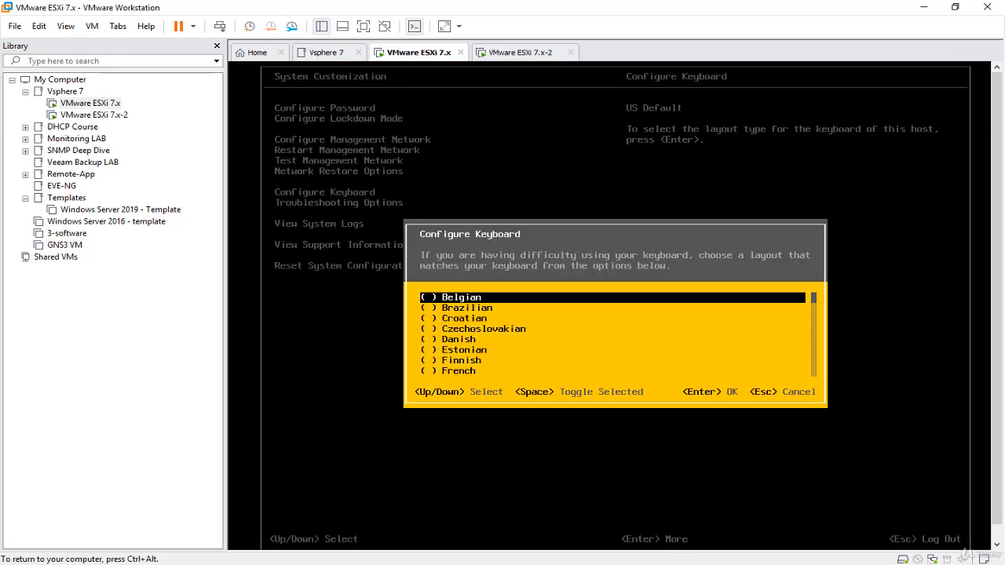
pyautogui.press('Down')
pyautogui.press('Down')
pyautogui.press('Down')
pyautogui.press('Down')
pyautogui.press('Down')
pyautogui.press('Down')
pyautogui.press('Down')
pyautogui.press('Down')
pyautogui.press('Down')
pyautogui.press('Down')
pyautogui.press('Down')
pyautogui.press('Down')
pyautogui.press('Down')
pyautogui.press('Down')
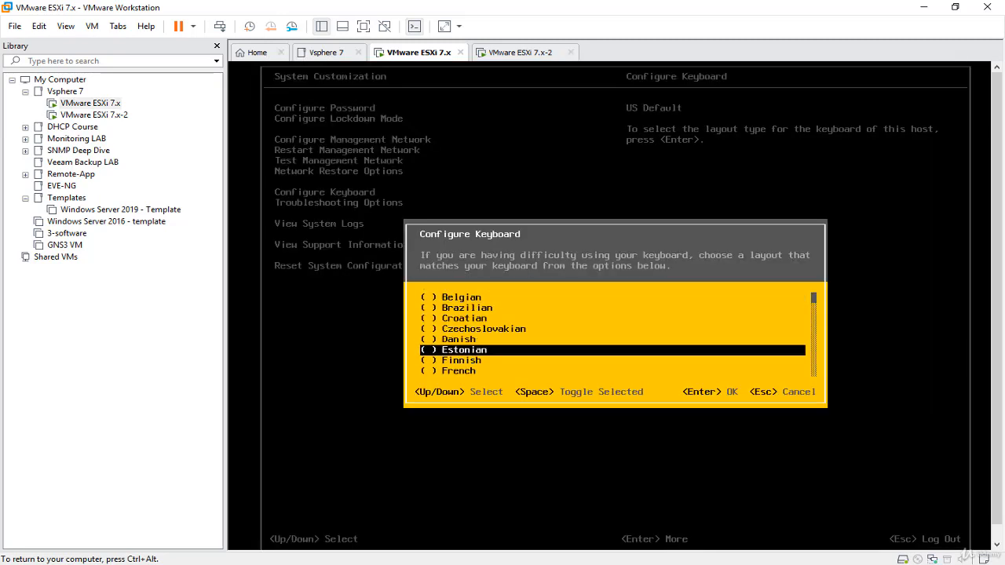
pyautogui.press('Down')
pyautogui.press('Down')
pyautogui.press('Down')
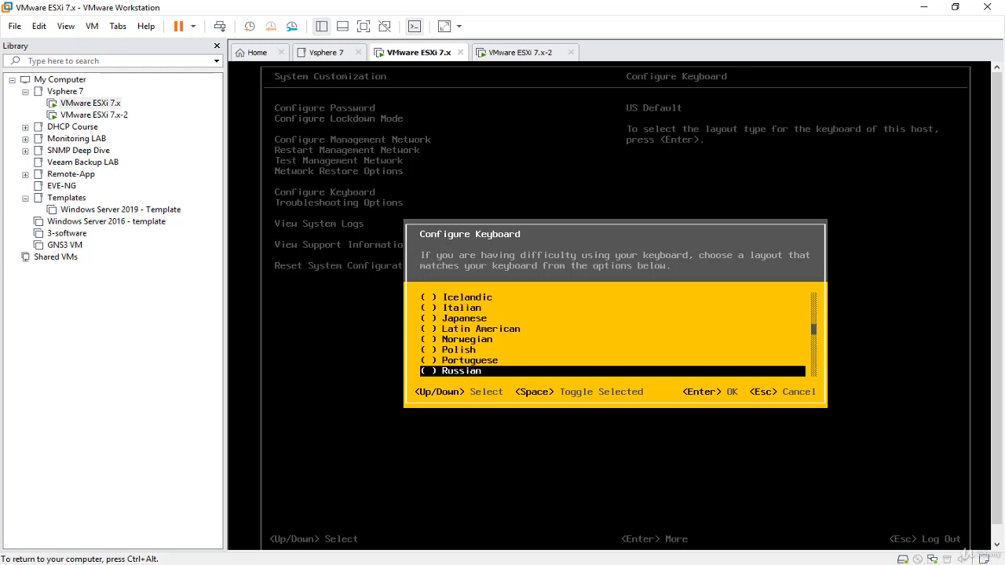
pyautogui.press('Escape')
# - Review the ESXi Shell and SSH entries in Troubleshooting Options and return to System Customization
pyautogui.press('Down')
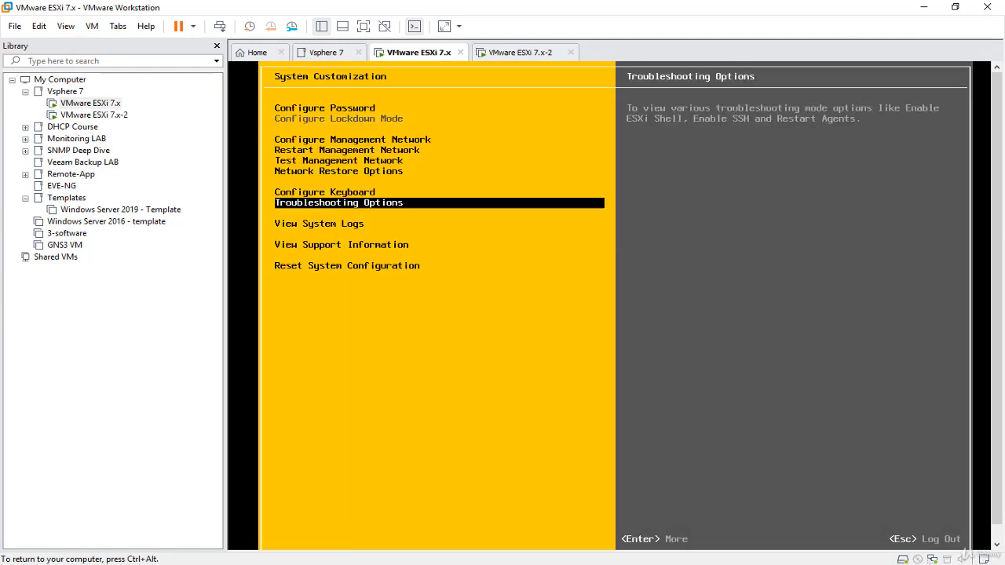
pyautogui.press('Return')
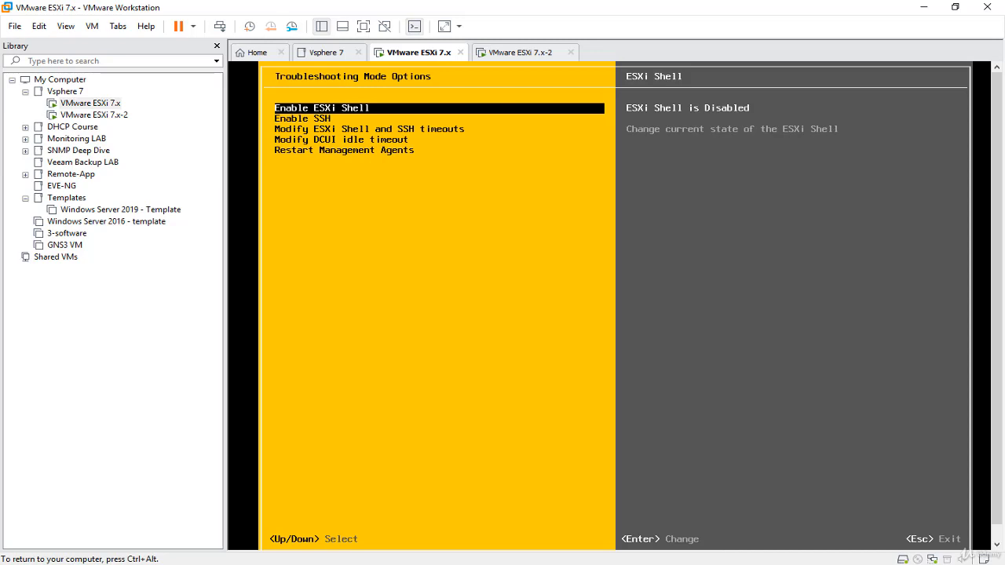
pyautogui.press('Down')
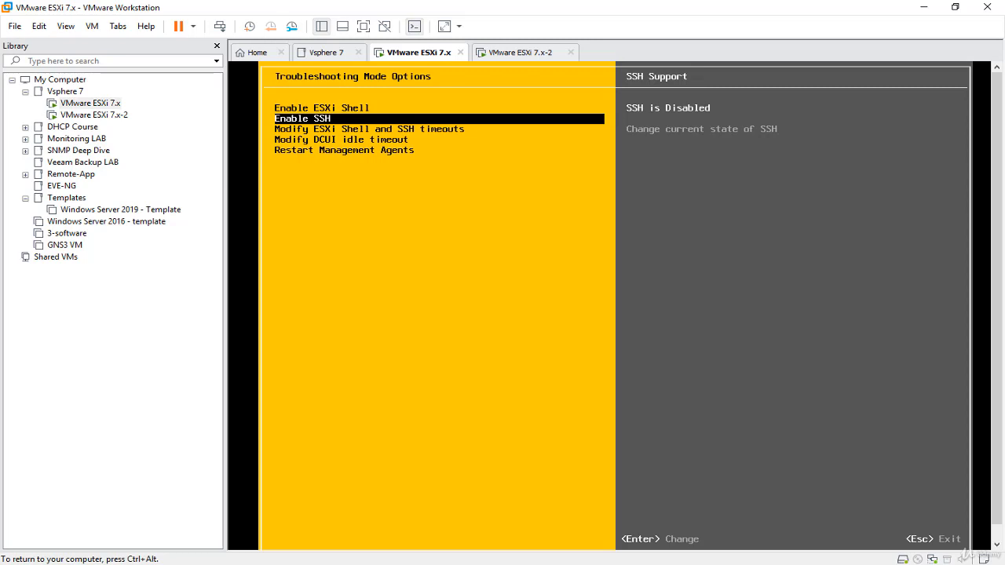
pyautogui.press('Escape')
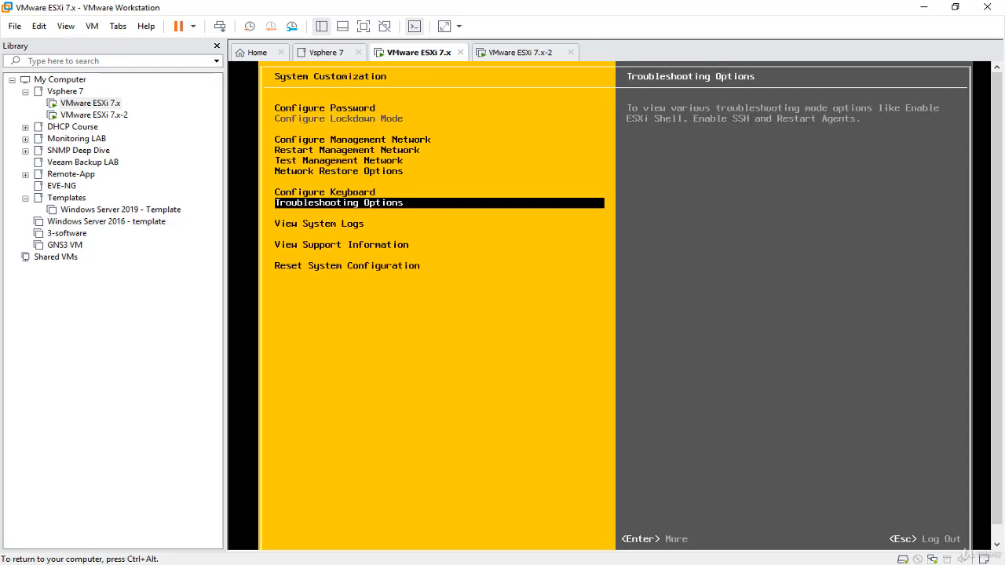
# - View the Syslog entries from View System Logs, read through to the end of the page, and quit the log
pyautogui.press('Down')
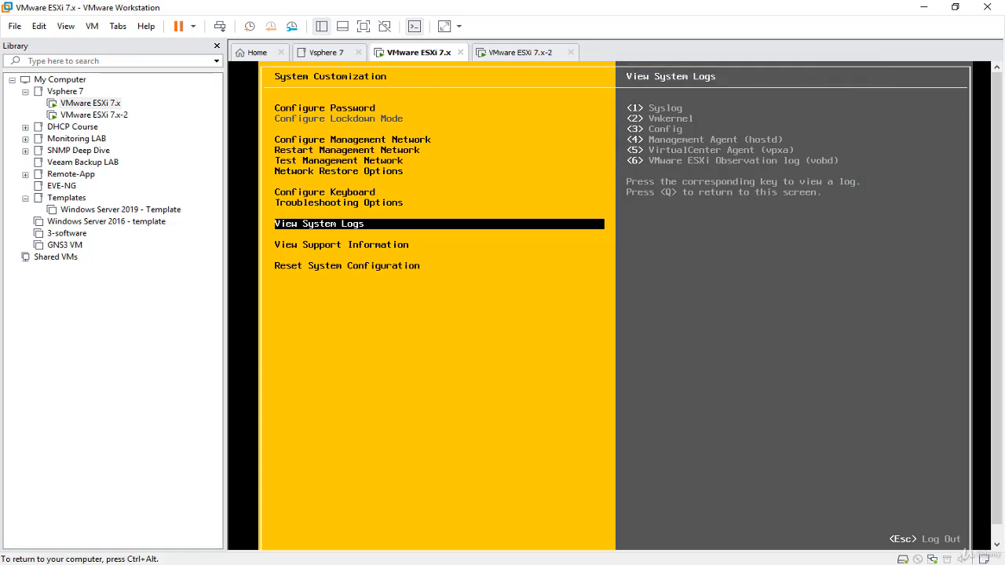
pyautogui.press('1')
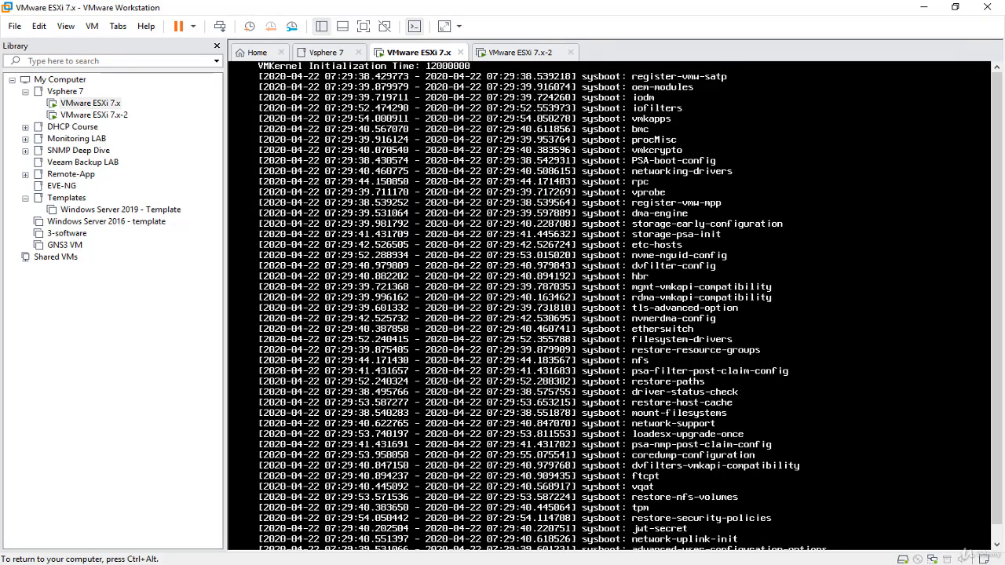
pyautogui.press('Down')
pyautogui.press('Down')
pyautogui.press('Down')
pyautogui.press('Down')
pyautogui.press('Down')
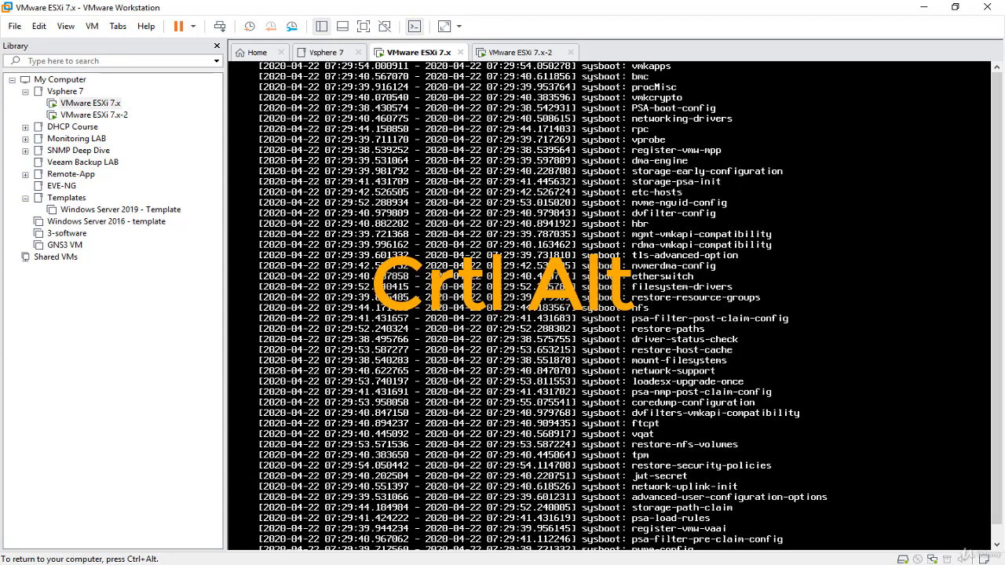
pyautogui.hotkey('ctrl', 'alt')
pyautogui.scroll(-1, 1001, 331)
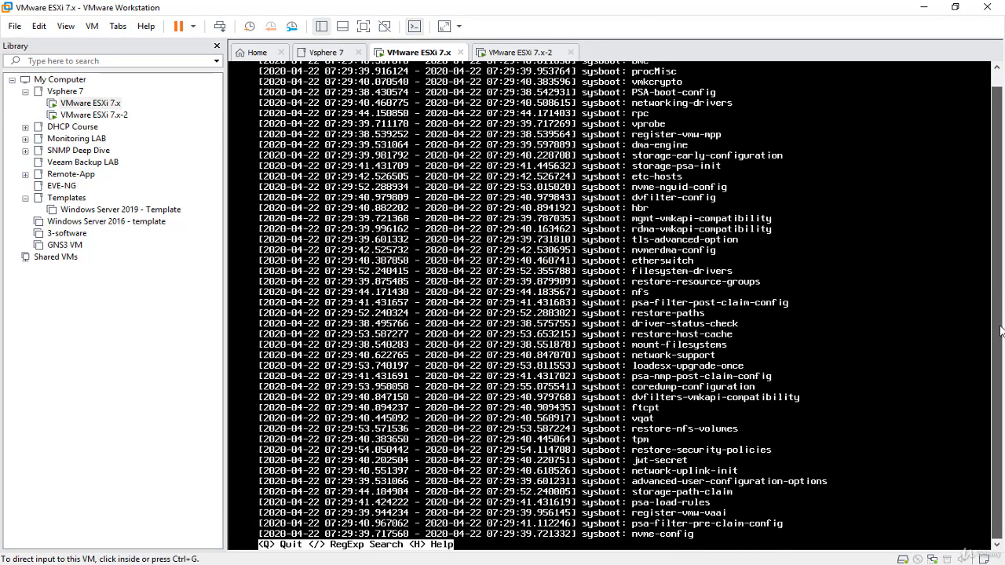
pyautogui.click(652, 391)
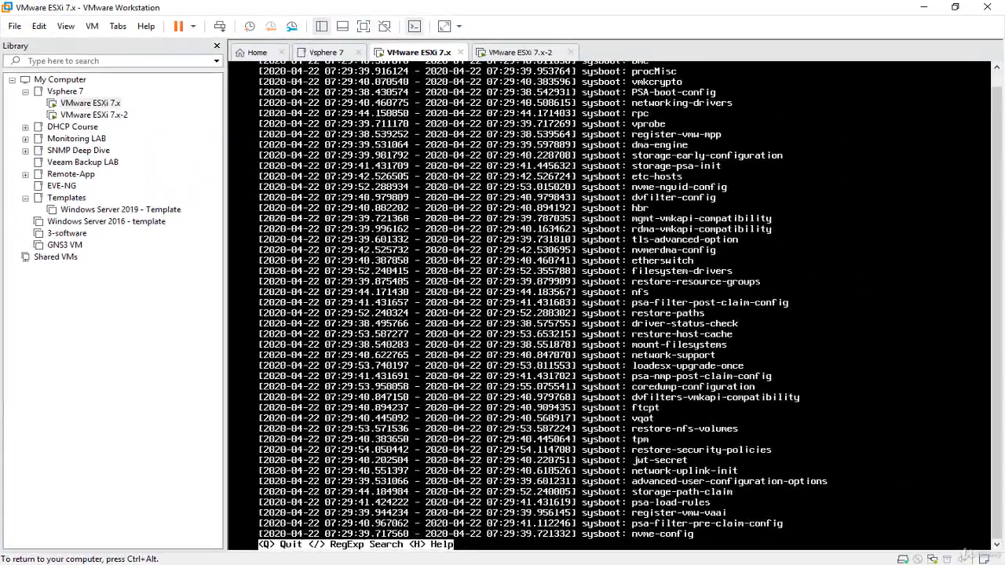
pyautogui.press('q')
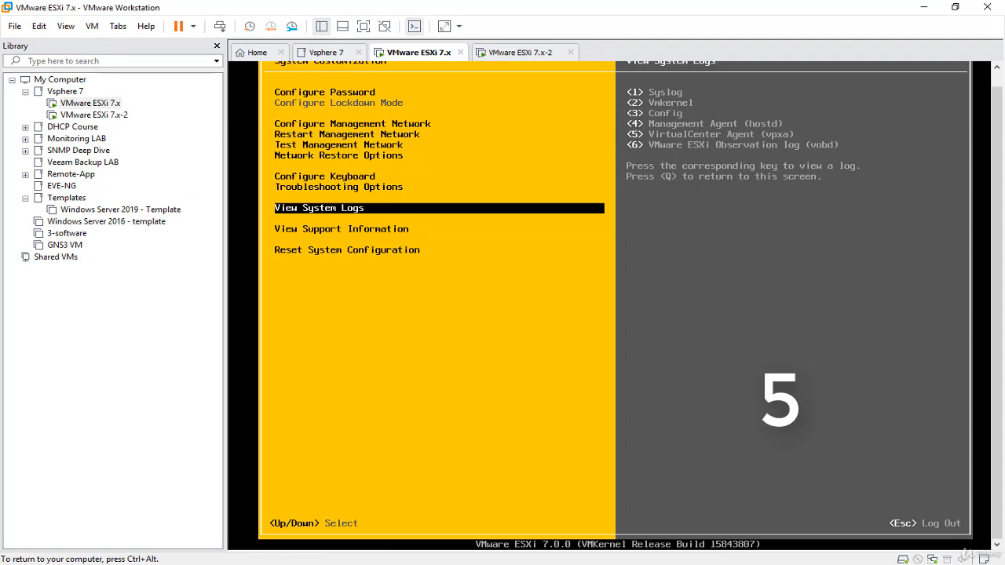
# - View the VirtualCenter Agent (vpxa) log and check the host's support information
pyautogui.press('5')
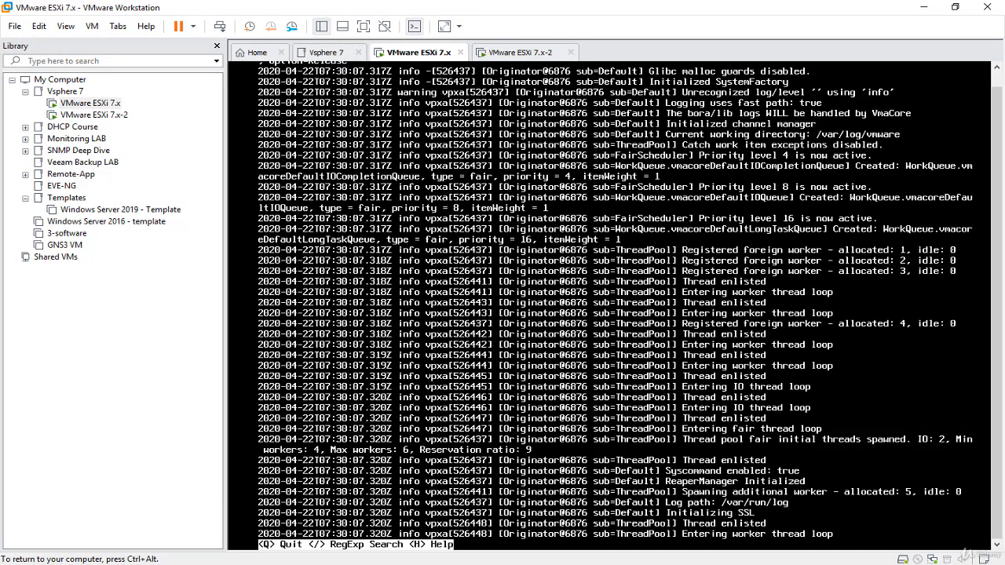
pyautogui.press('q')
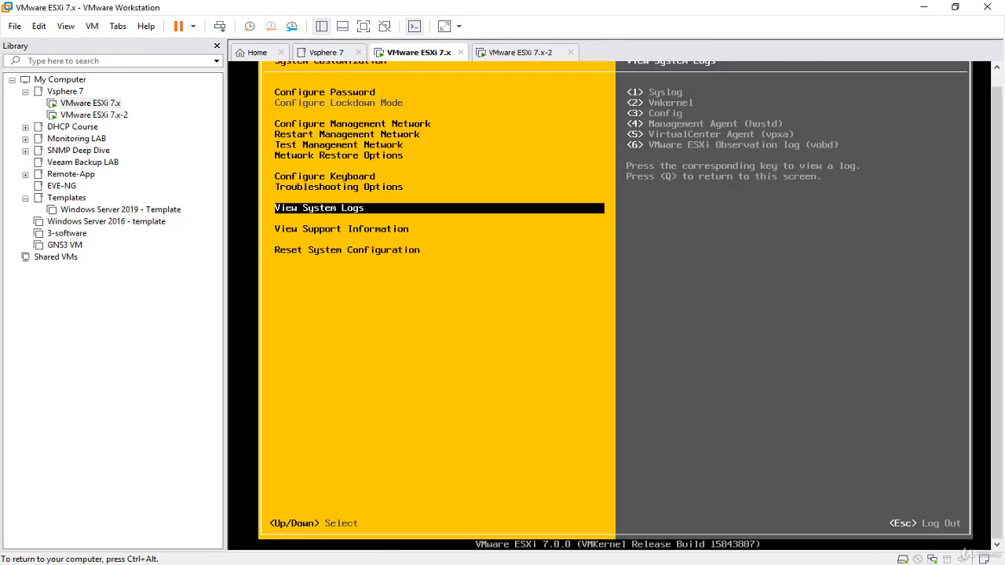
pyautogui.press('Down')
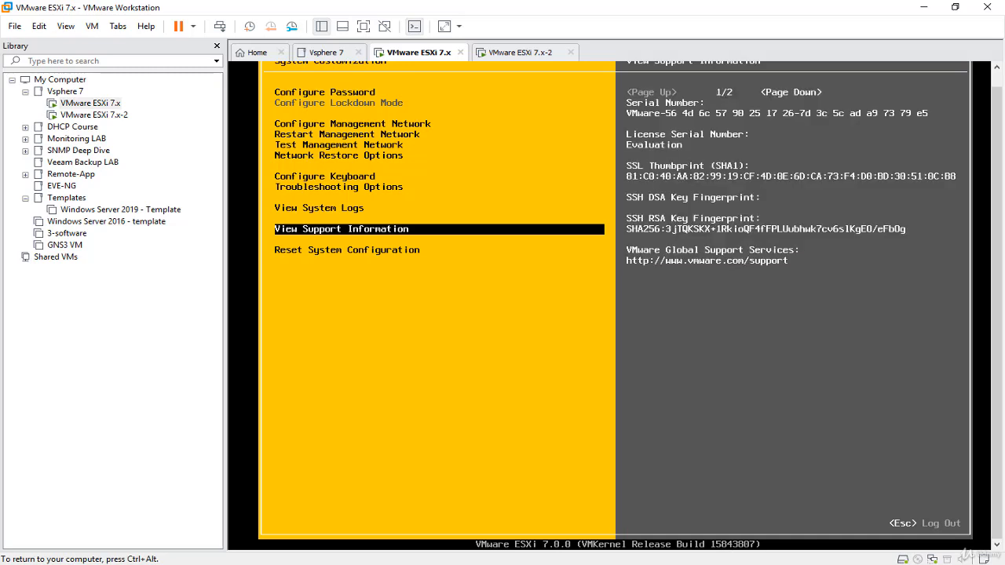
# - Reset the system configuration to its software defaults and restart the host
pyautogui.press('Down')
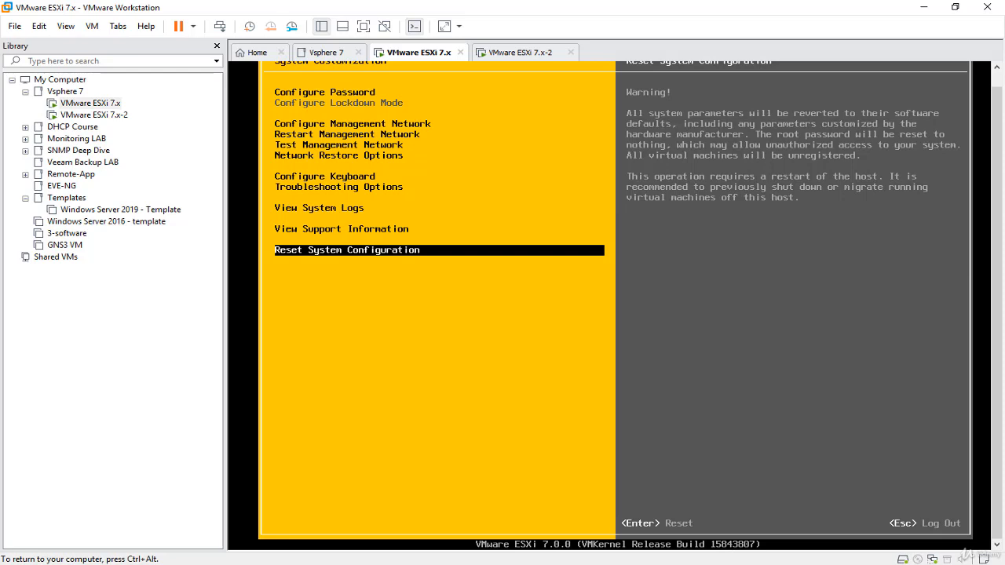
pyautogui.press('Return')
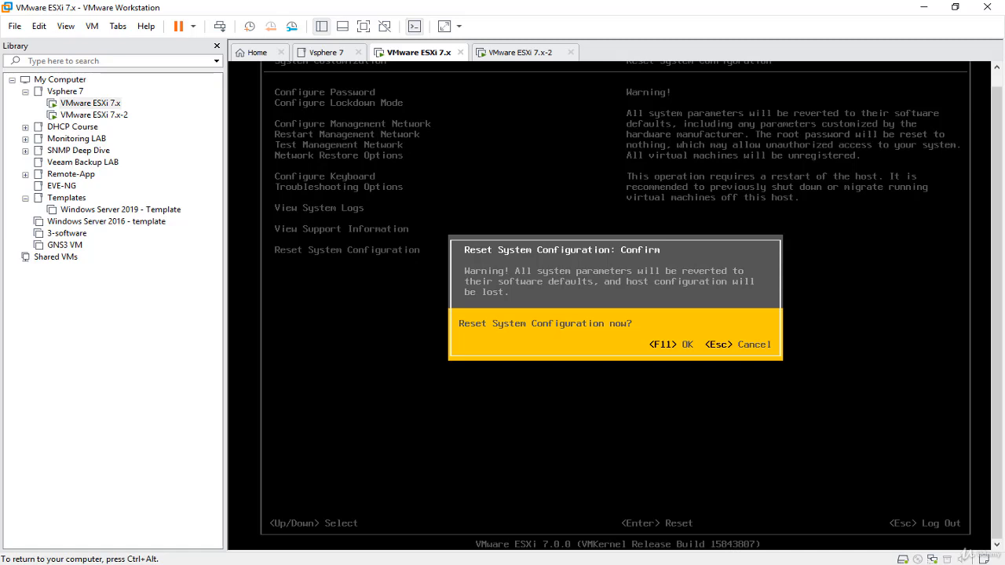
pyautogui.press('F11')
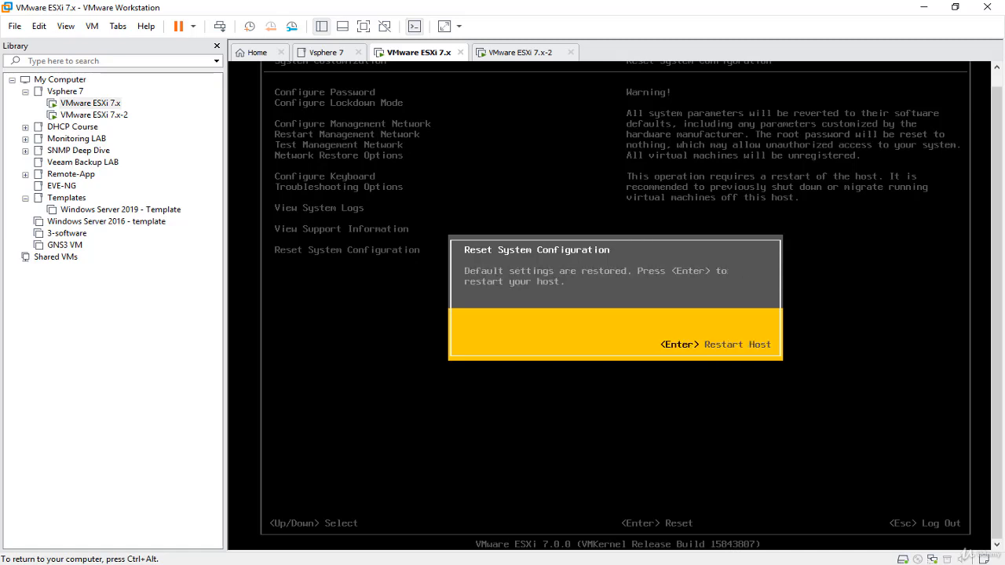
pyautogui.press('Return')
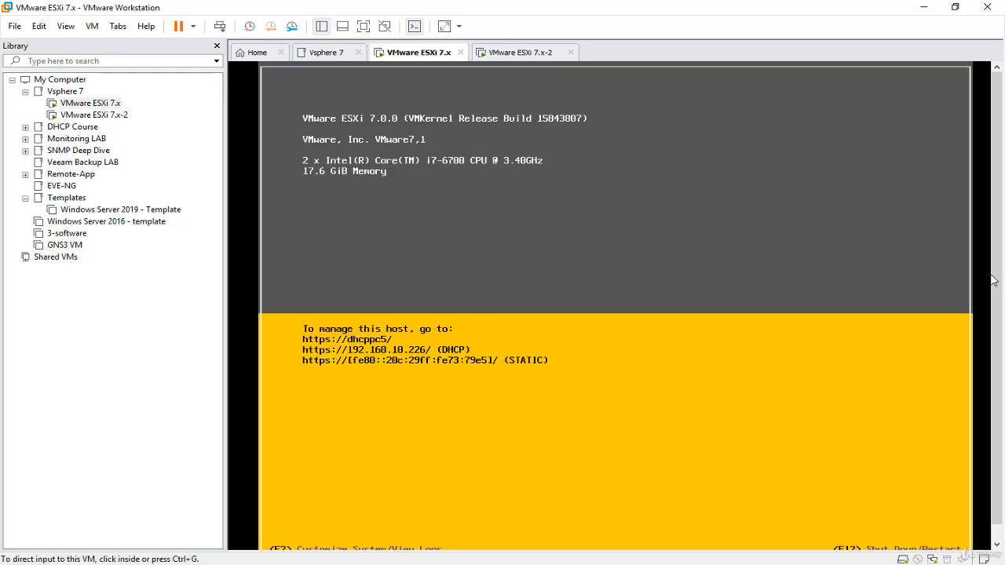
# - Log in to System Customization as root, leaving the password blank
pyautogui.scroll(-2, 991, 279)
pyautogui.click(581, 386)
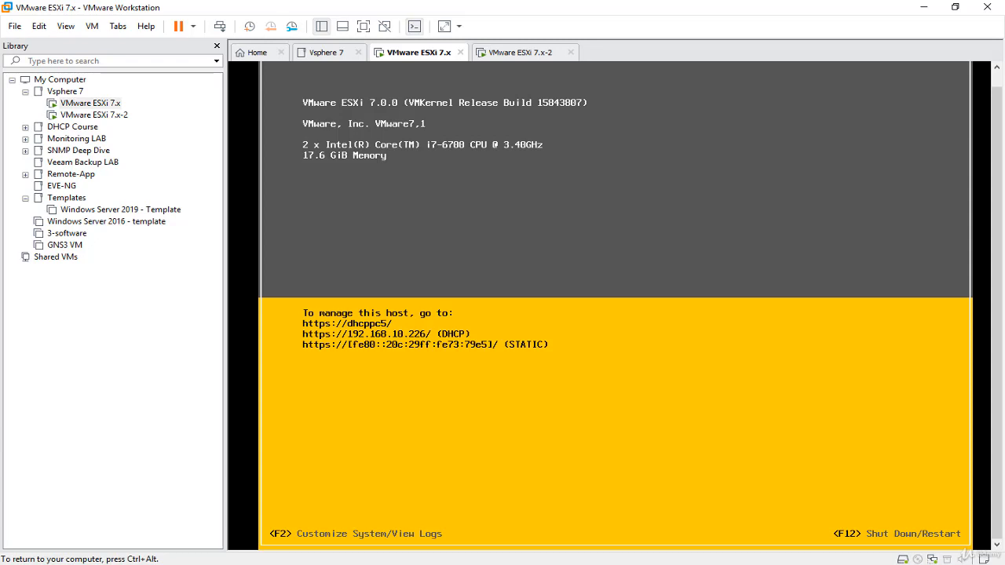
pyautogui.press('F2')
pyautogui.press('Tab')
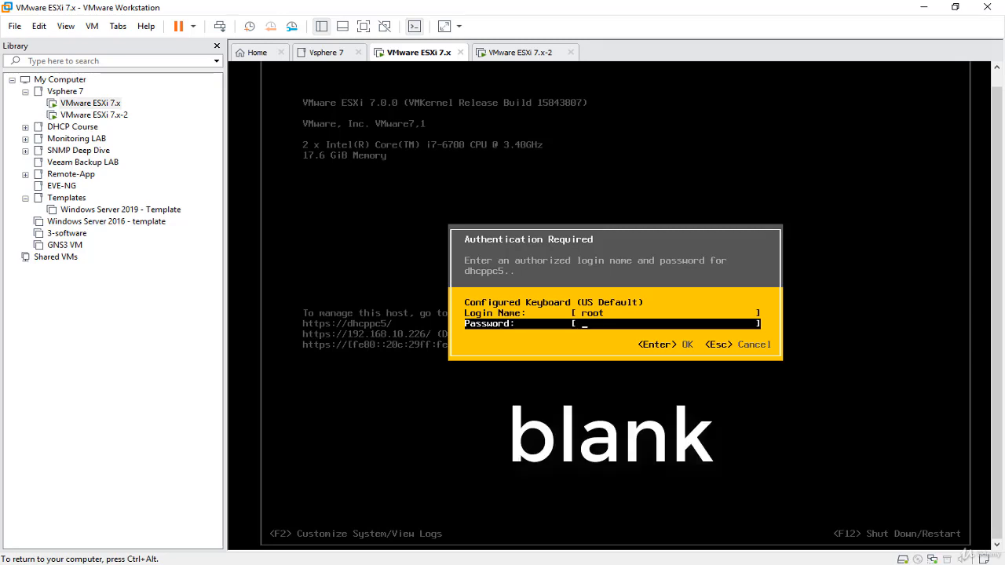
pyautogui.press('Return')
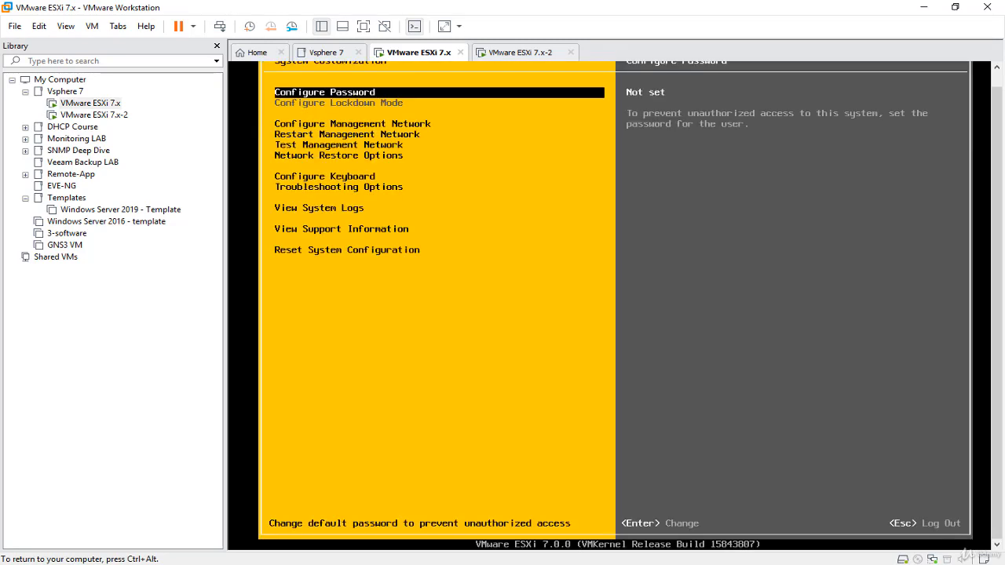
# - Inspect the management network's IPv4 configuration options, including the static address option, and leave without changes
pyautogui.press('Down')
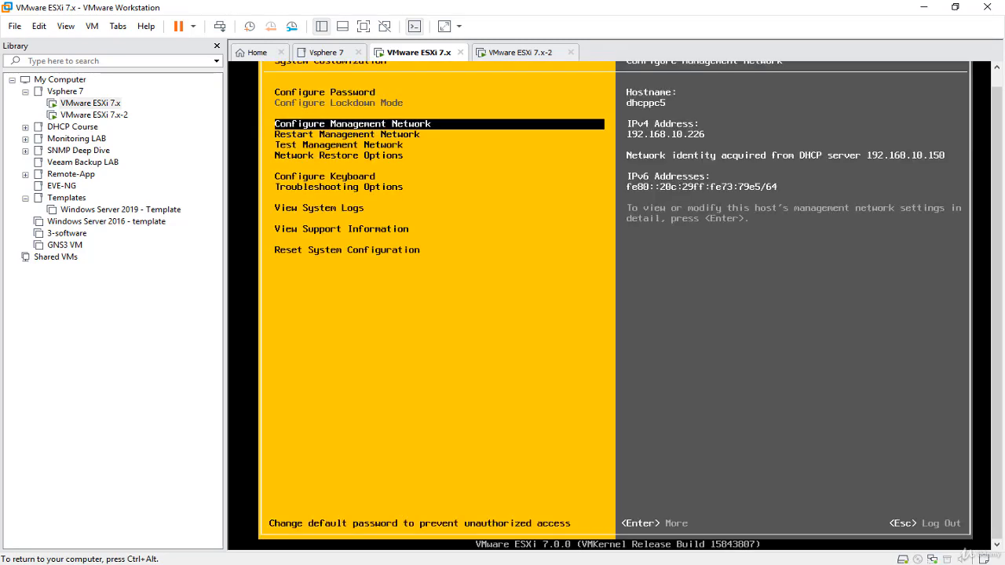
pyautogui.press('Return')
pyautogui.press('Down')
pyautogui.press('Down')
pyautogui.press('Return')
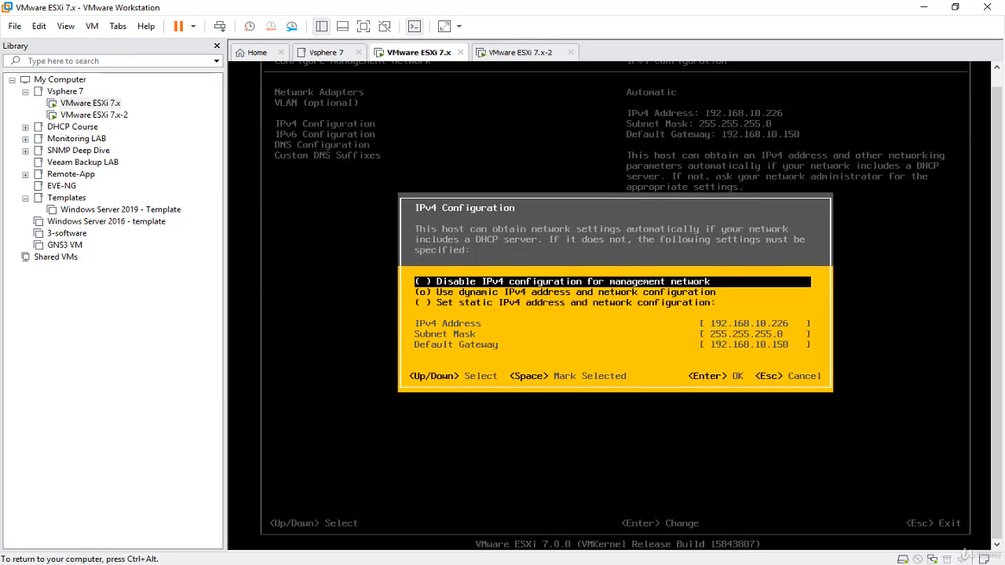
pyautogui.press('Down')
pyautogui.press('Down')
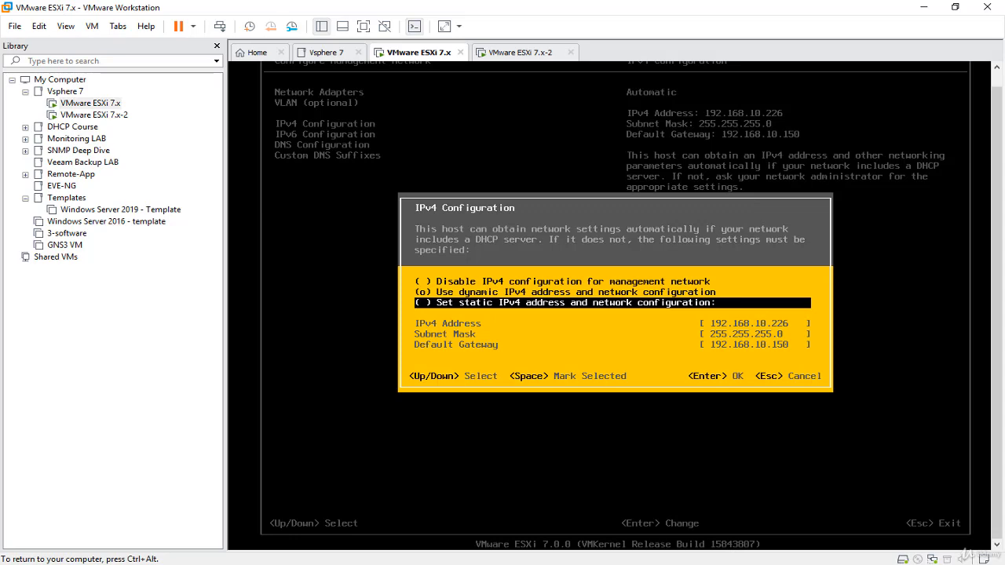
pyautogui.press('Escape')
# - Review the management network's Custom DNS Suffixes and DNS Configuration settings, leaving both without changes
pyautogui.press('Down')
pyautogui.press('Down')
pyautogui.press('Down')
pyautogui.press('Return')
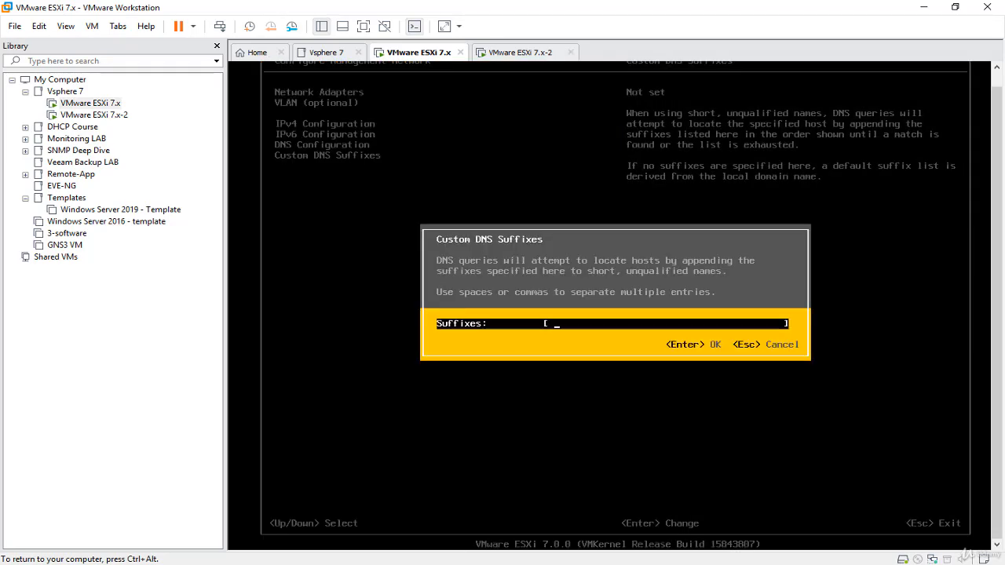
pyautogui.press('Escape')
pyautogui.press('Up')
pyautogui.press('Return')
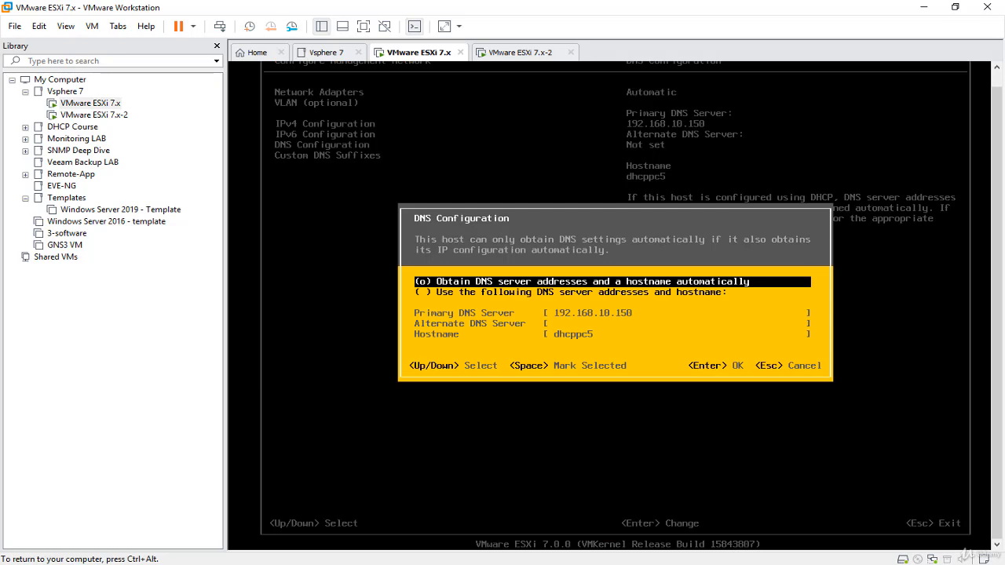
pyautogui.press('Escape')
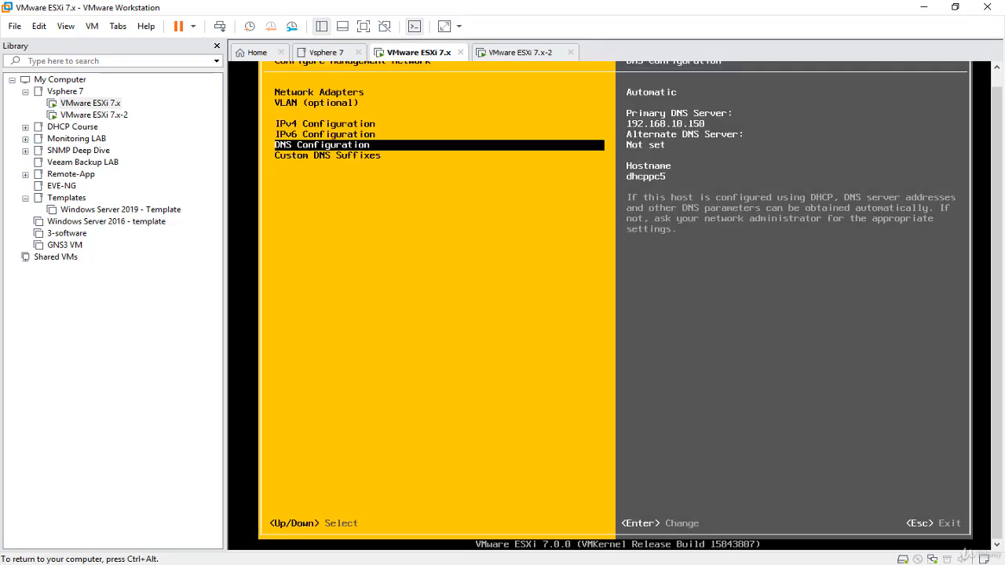